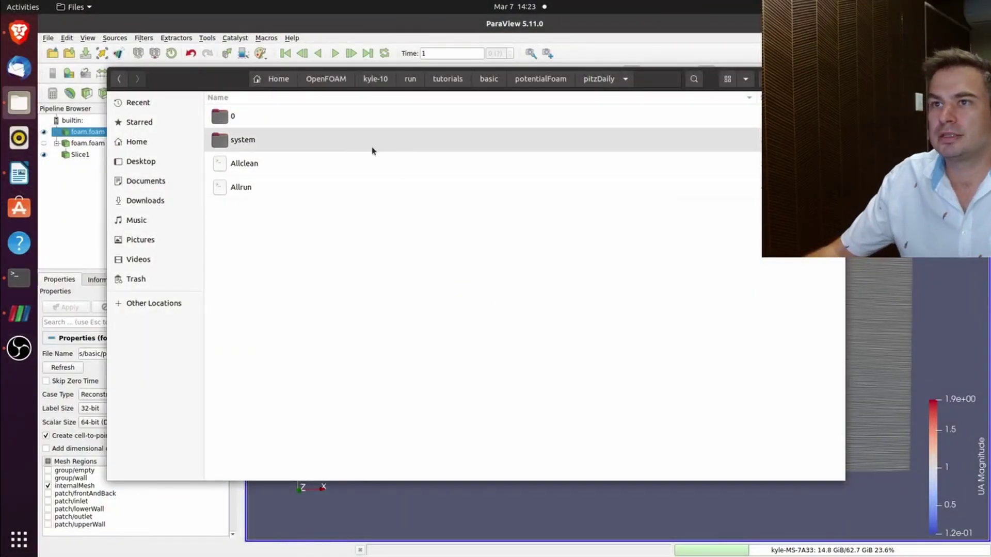
Open the pitzDaily 0 folder to view p.orig and U.orig, then return to the case folder.
left_click(276, 120)
double_click(276, 117)
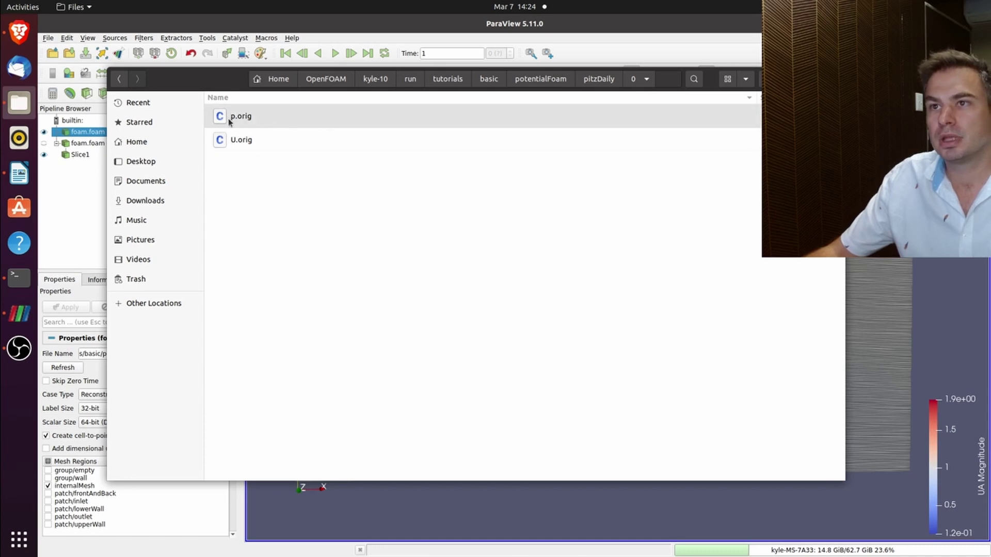
key("alt+Up")
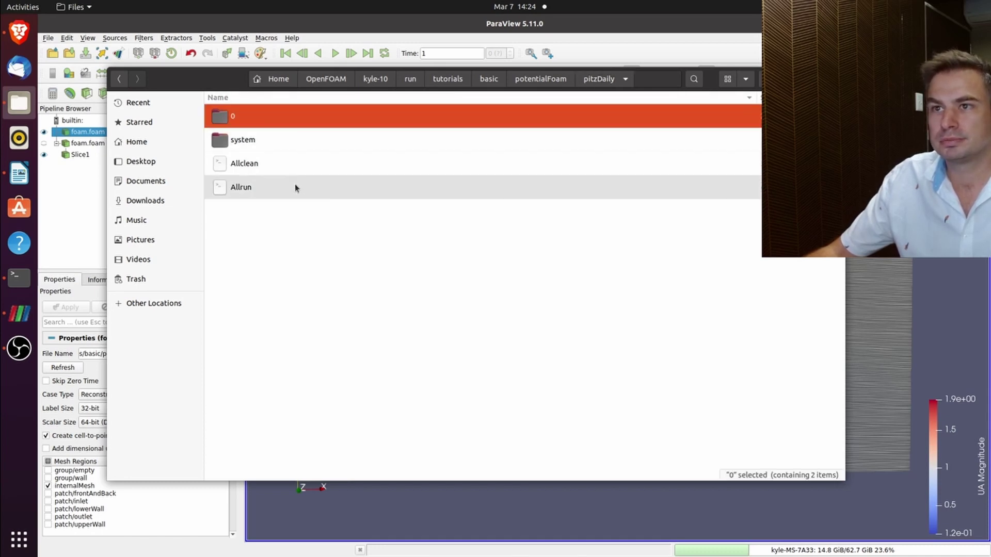
Open the pitzDaily Allrun script in VS Code to review its blockMesh, potentialFoam and streamFunction steps.
double_click(253, 189)
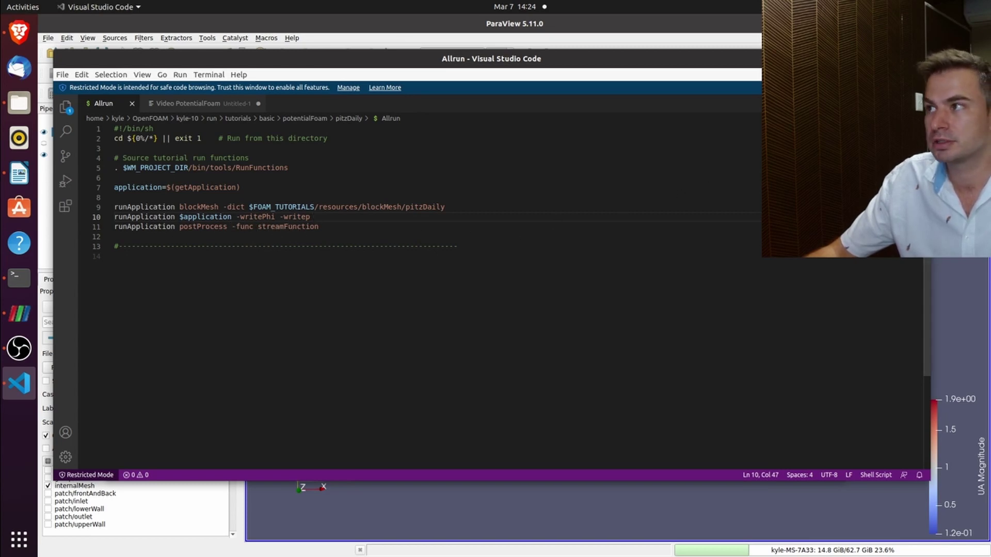
Rerun ./Allrun for pitzDaily in the Terminal, check the new case files, and return to ParaView.
key("alt+Tab")
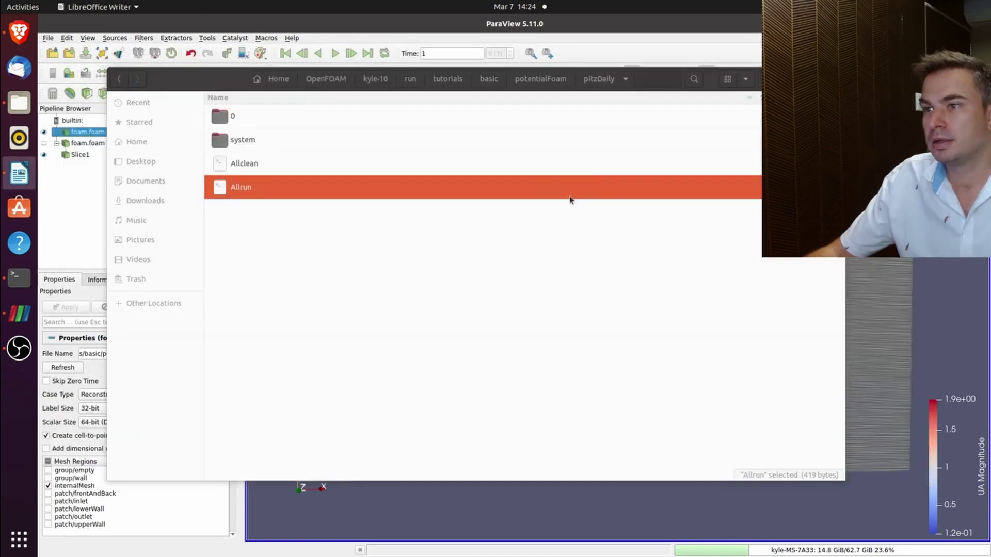
left_click(25, 282)
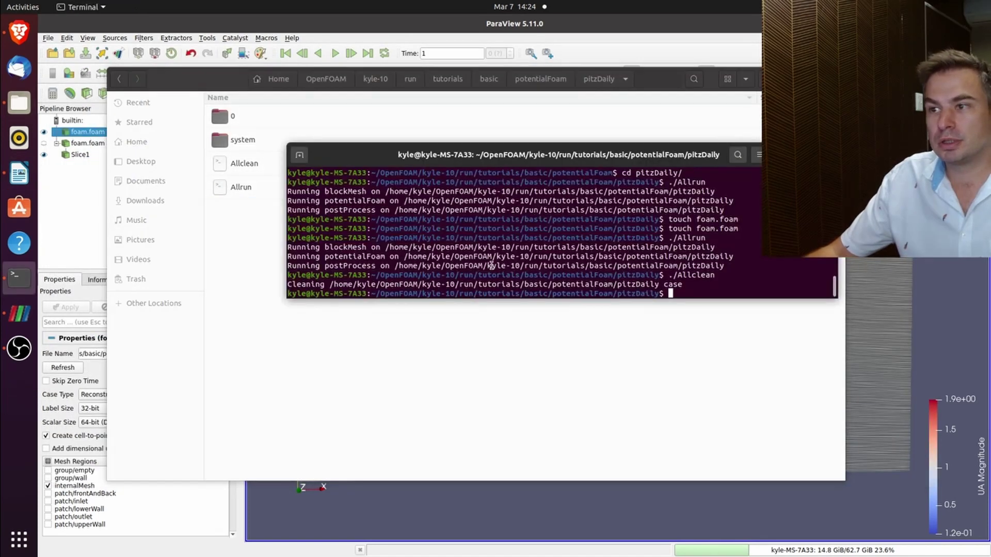
type("./Allrun")
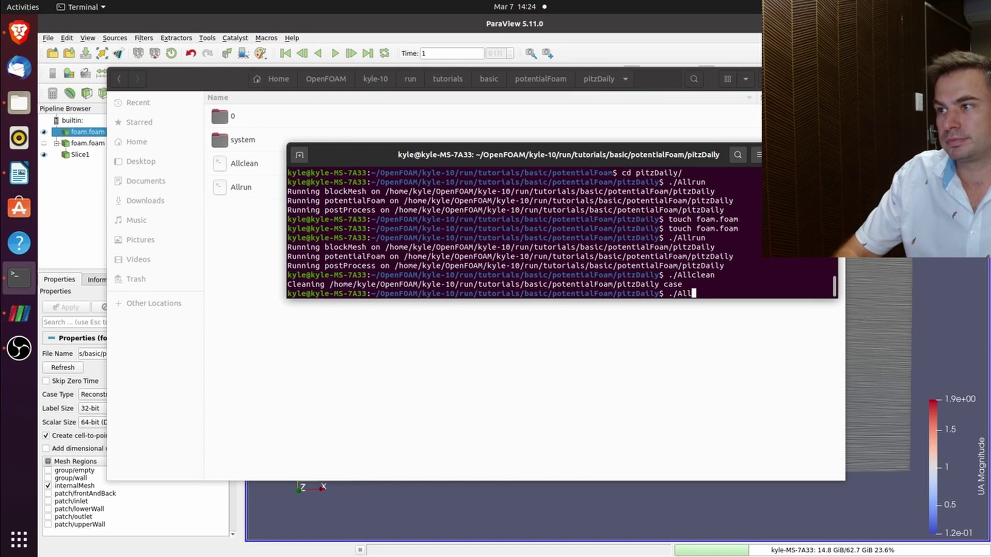
key("Return")
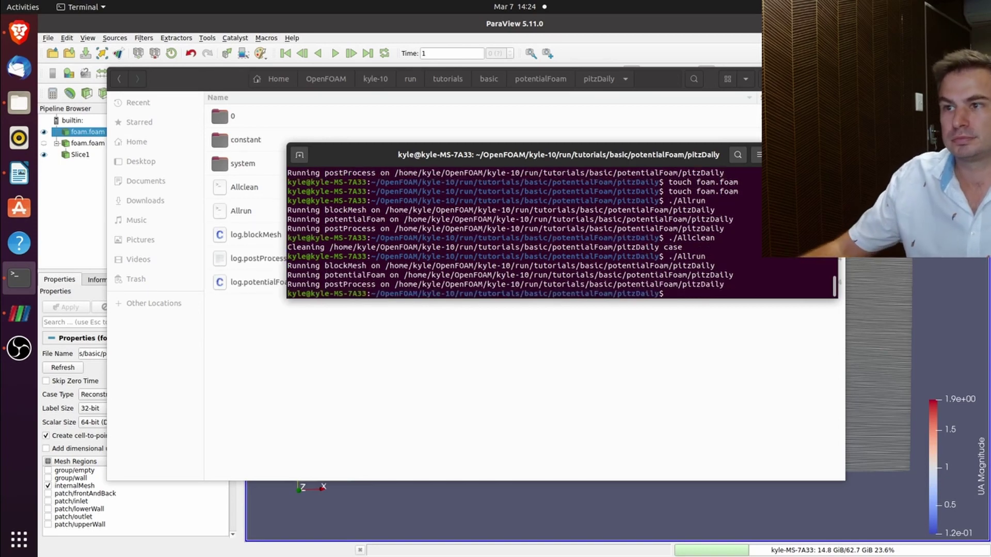
left_click(691, 360)
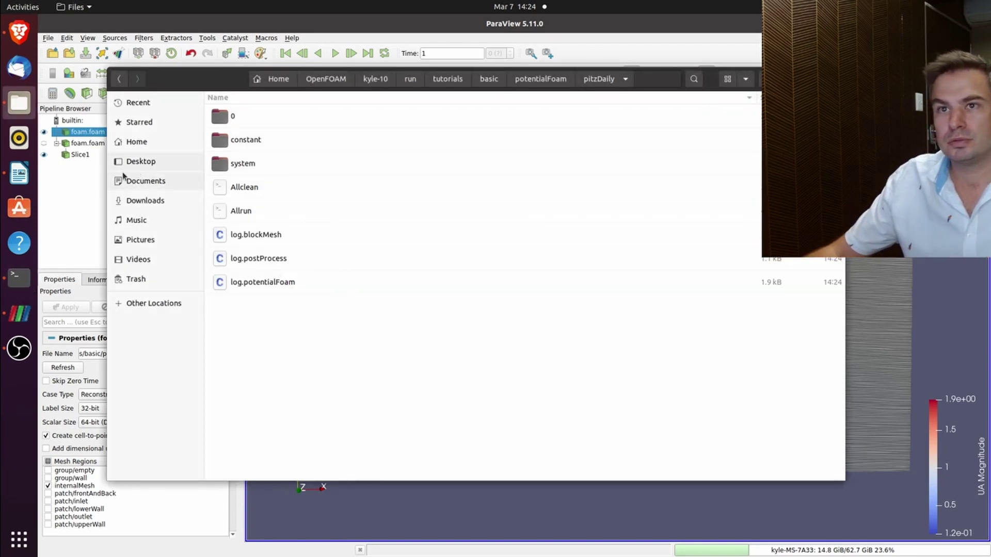
left_click(101, 183)
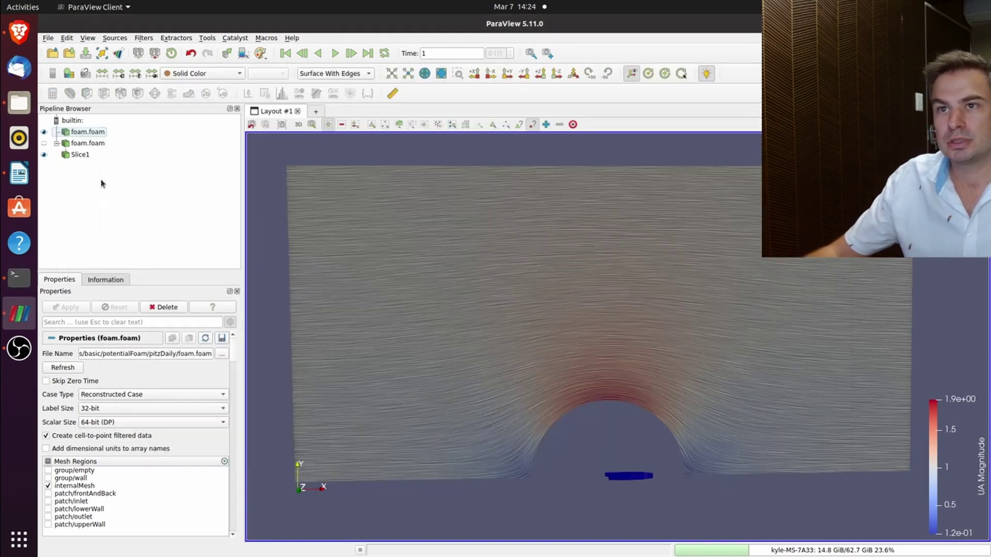
Hide Slice1, reload the rerun pitzDaily foam.foam files, and fit the mesh in view.
left_click(44, 154)
right_click(67, 135)
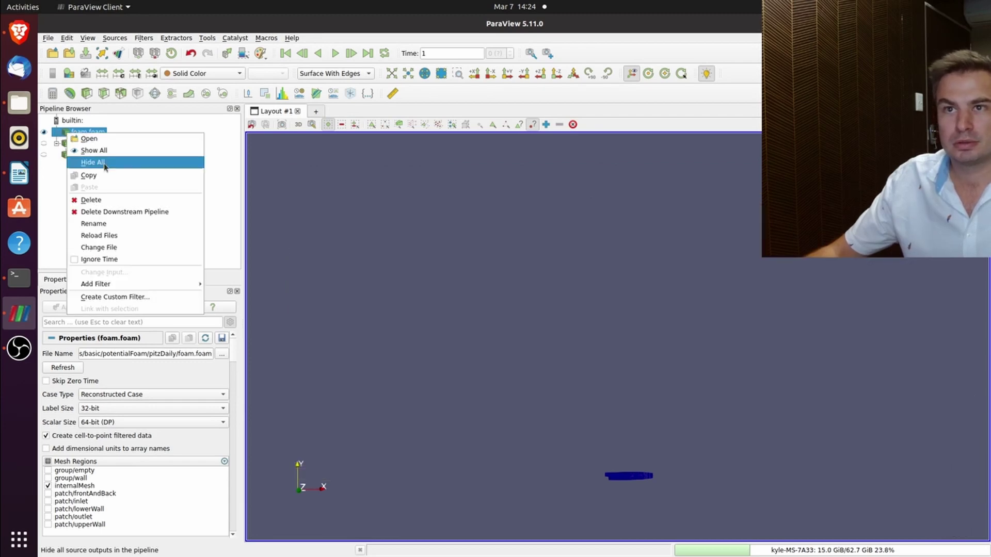
left_click(128, 239)
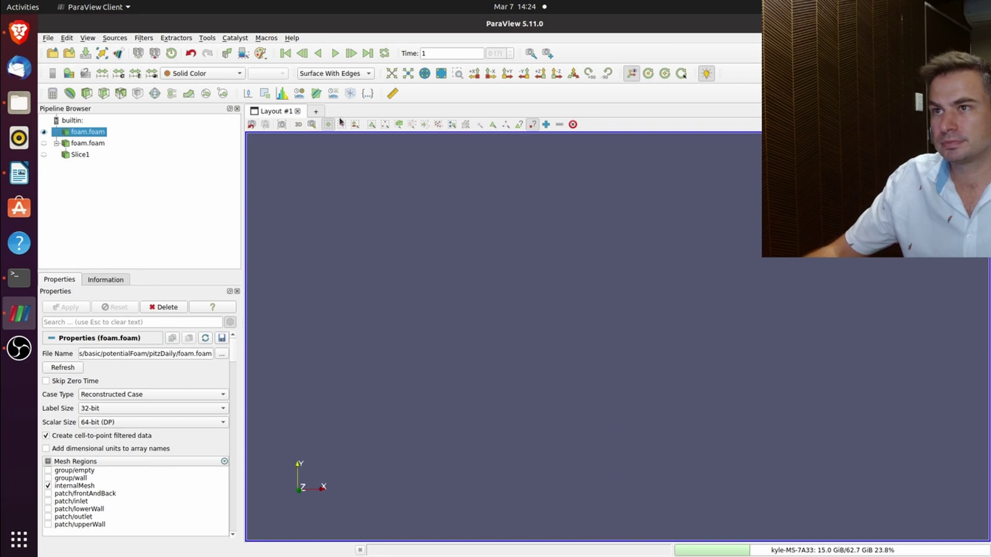
left_click(408, 74)
scroll(542, 186, "up", 5)
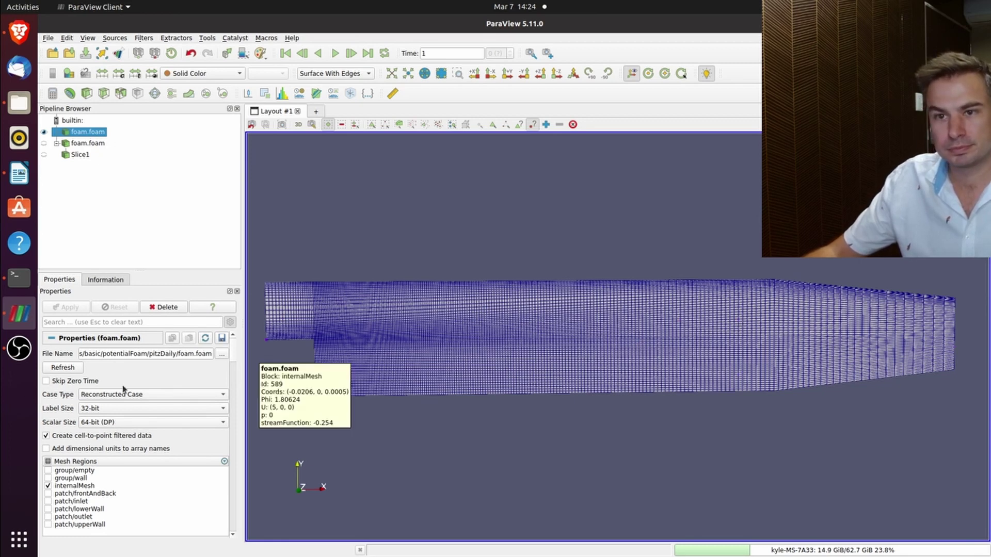
Turn Skip Zero Time on and back off, applying each change, with colouring left unchanged.
left_click(235, 76)
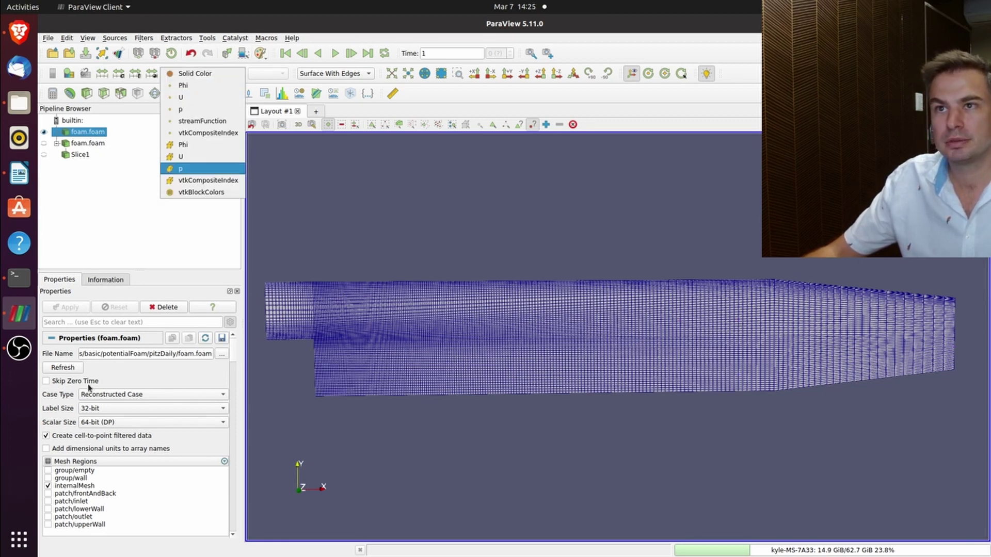
left_click(53, 388)
left_click(47, 381)
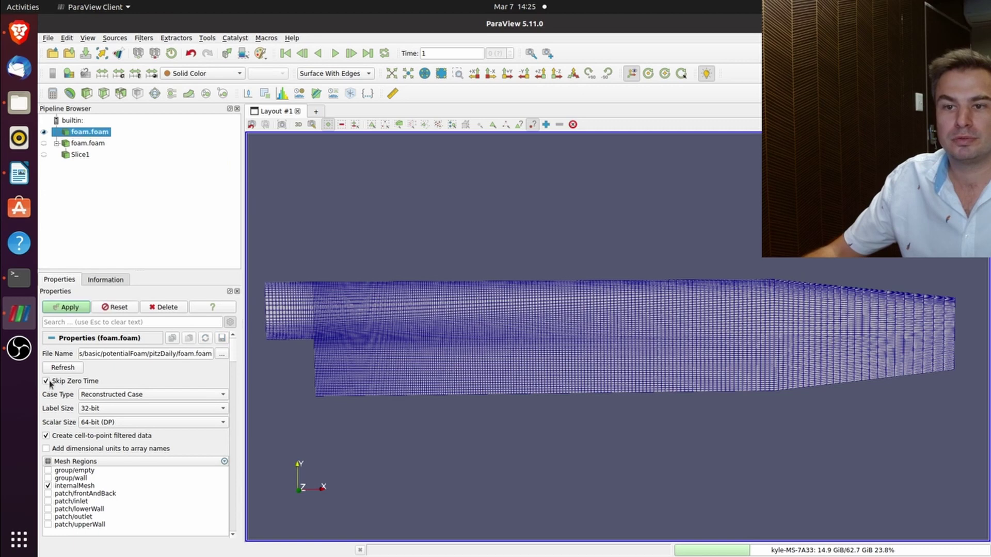
left_click(57, 309)
left_click(216, 73)
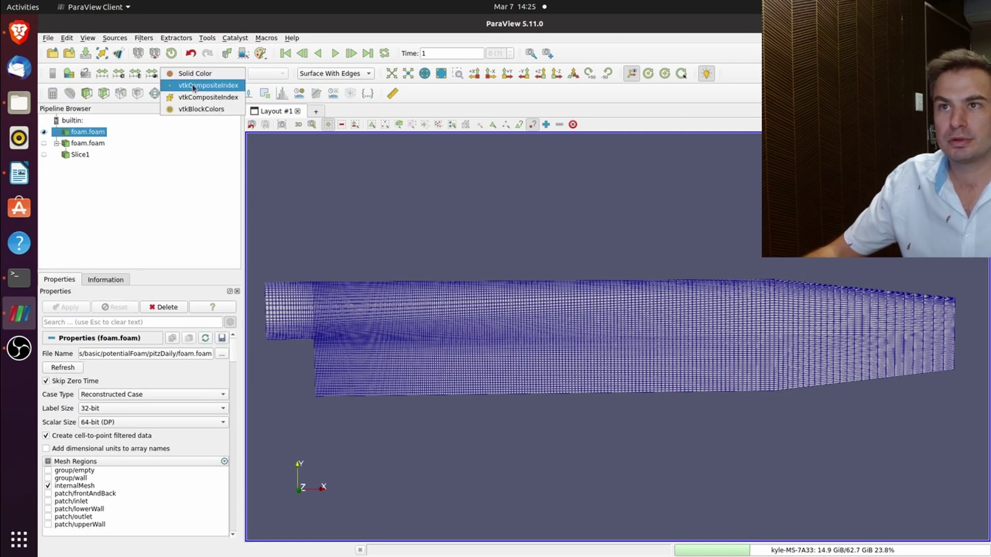
left_click(186, 74)
left_click(47, 381)
left_click(62, 309)
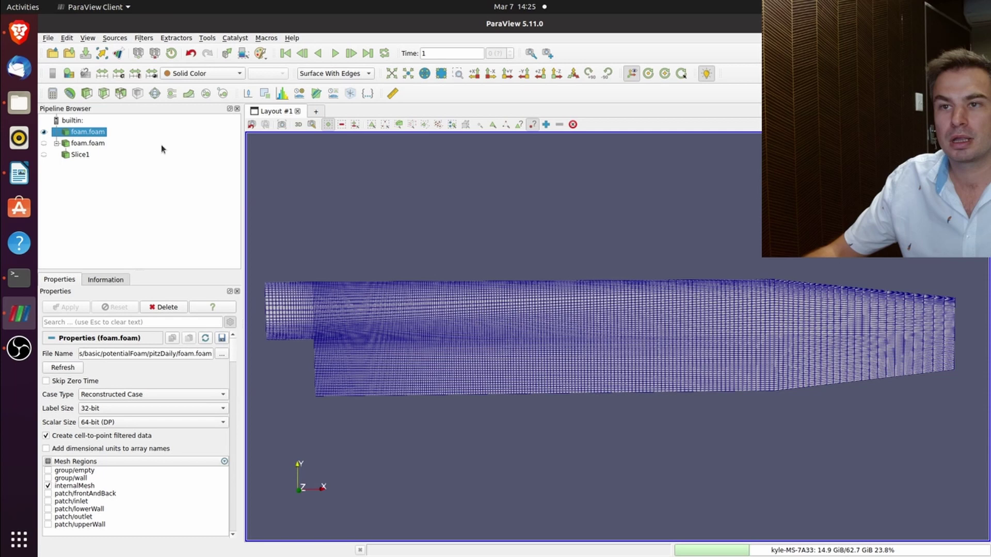
Colour the pitzDaily mesh by U and render it as a plain Surface.
left_click(201, 74)
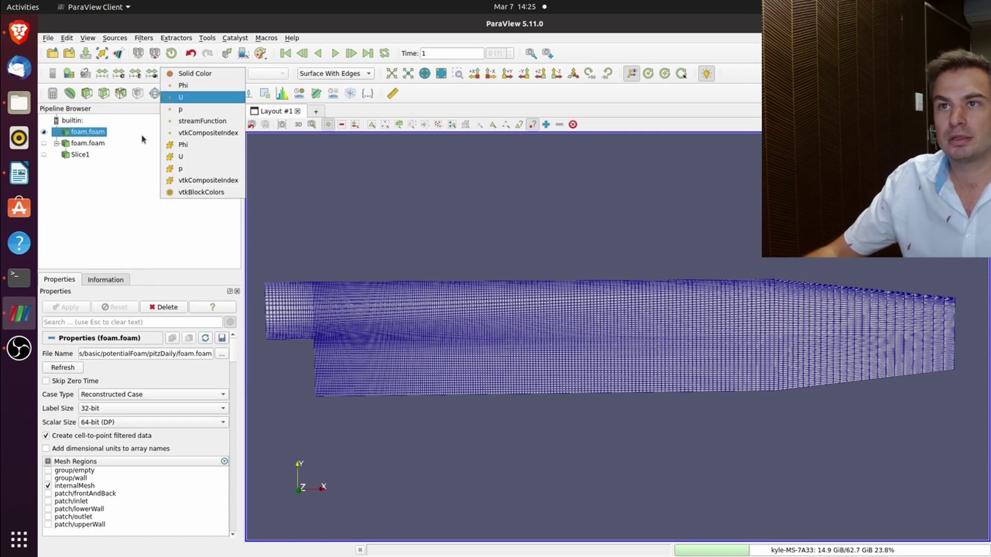
left_click(190, 98)
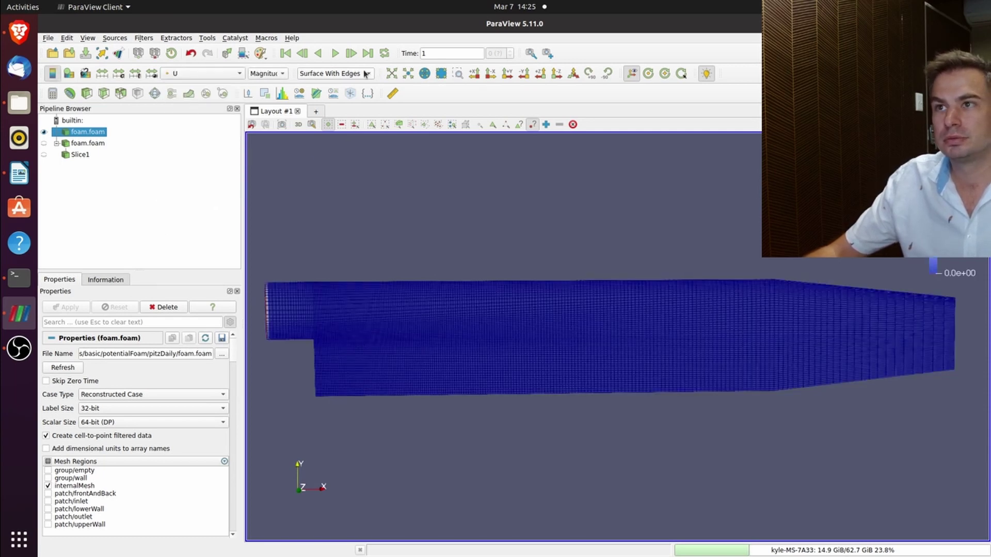
left_click(336, 73)
left_click(313, 77)
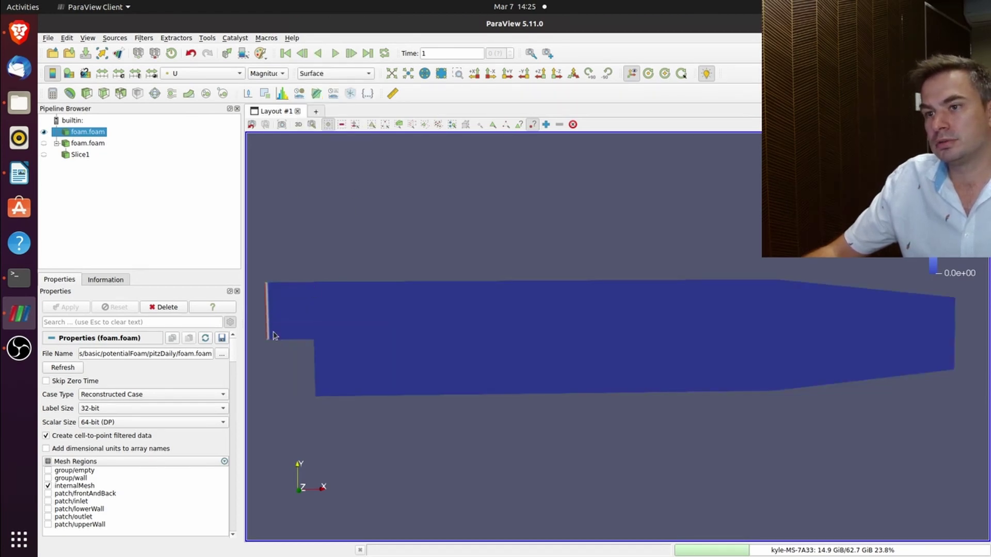
mouse_move(265, 324)
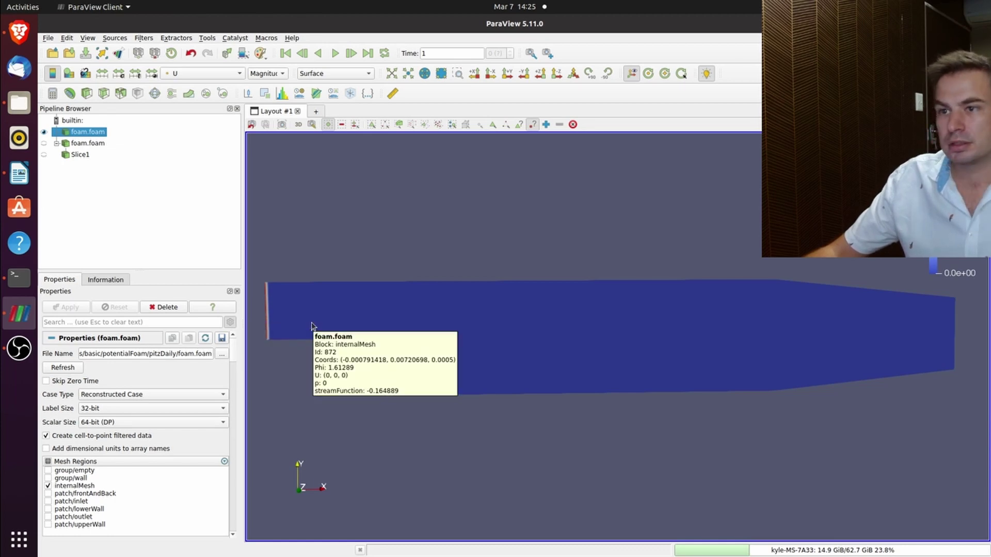
Colour the mesh briefly by p, then by Phi rescaled to its data range, probing values.
left_click(207, 72)
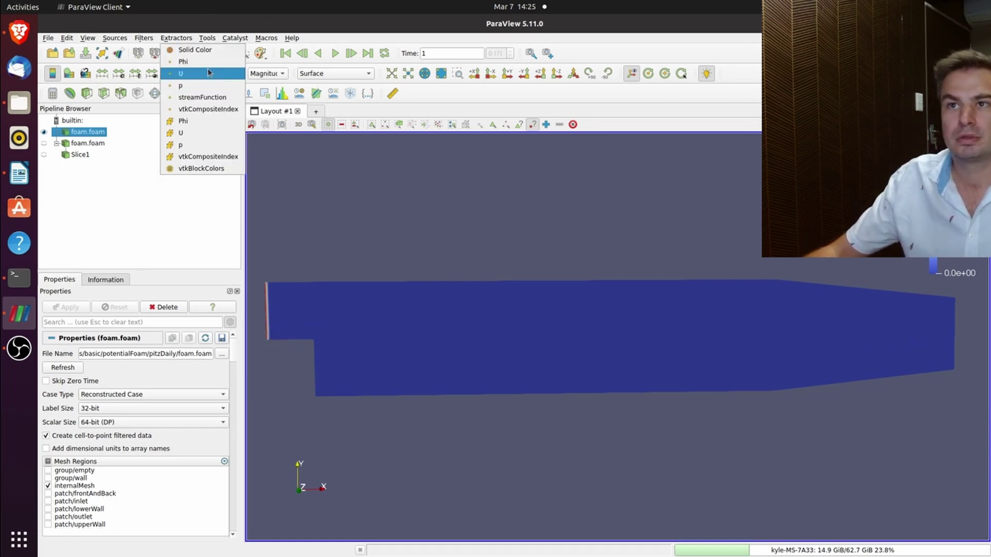
left_click(181, 61)
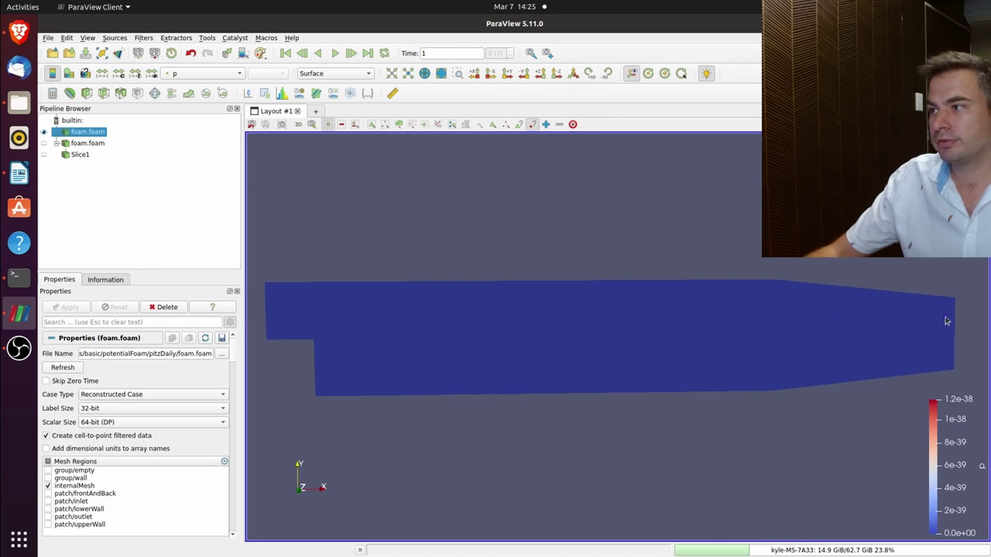
left_click(239, 73)
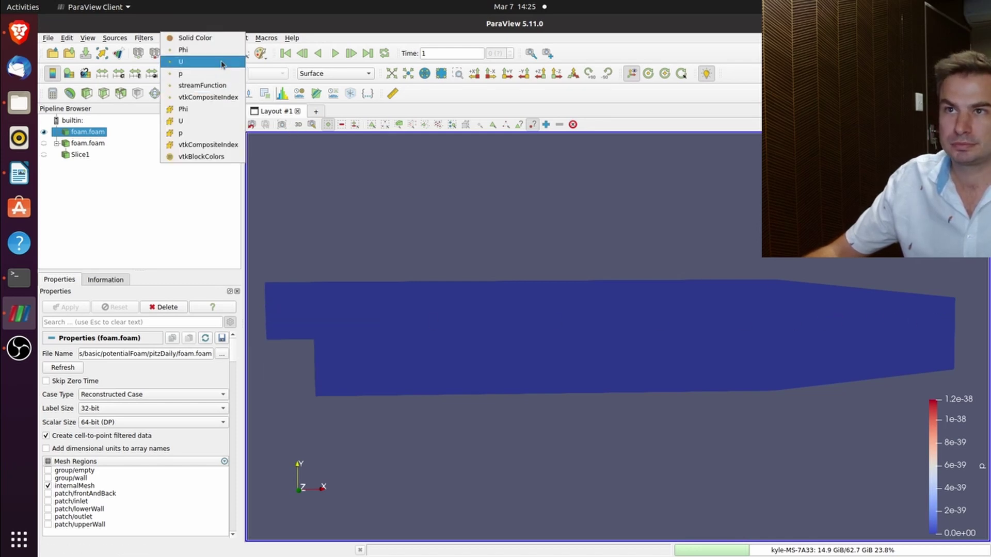
left_click(218, 50)
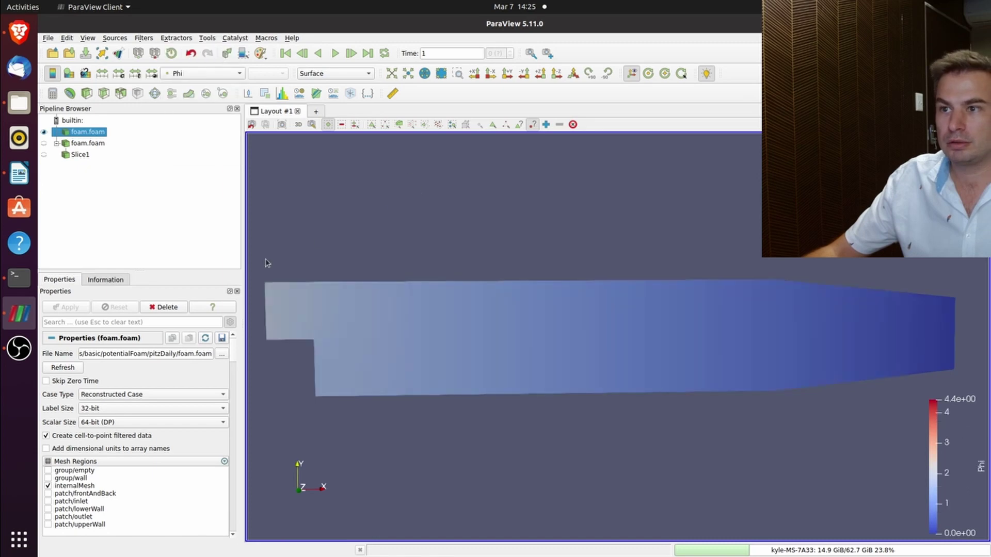
mouse_move(252, 313)
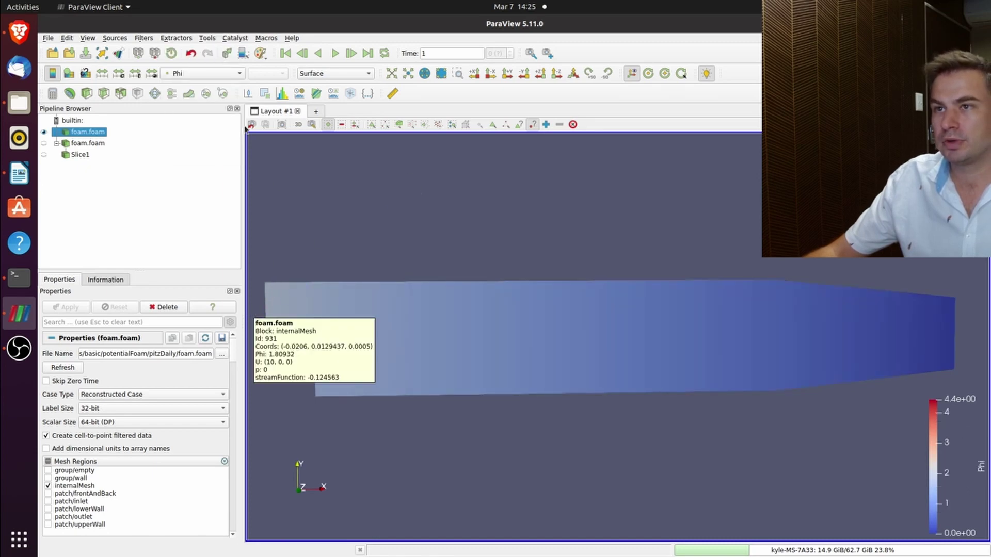
left_click(164, 72)
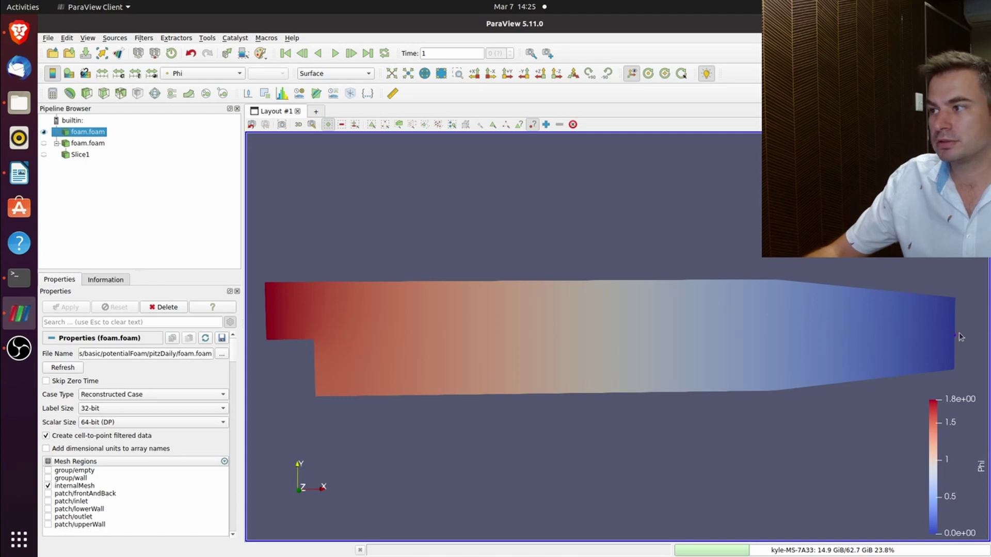
mouse_move(268, 318)
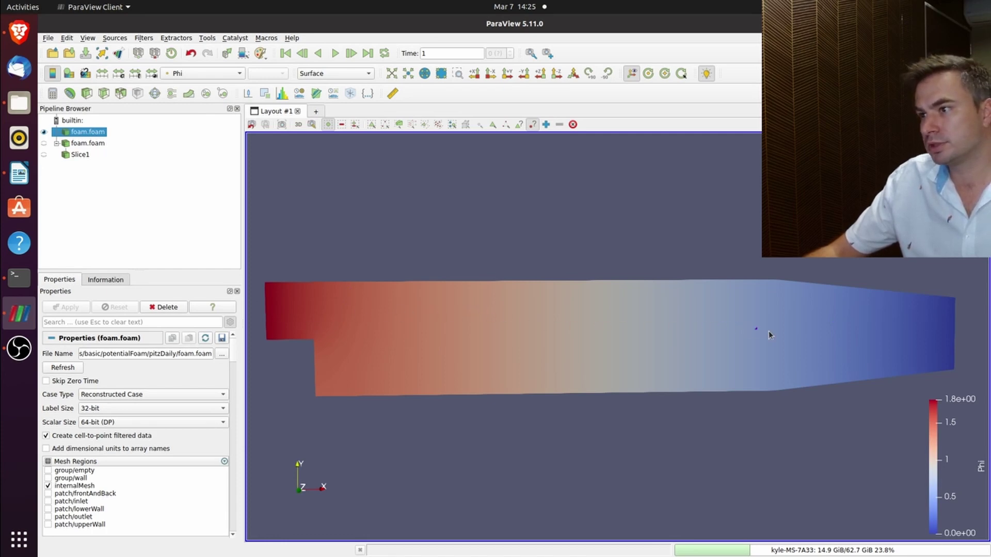
mouse_move(893, 327)
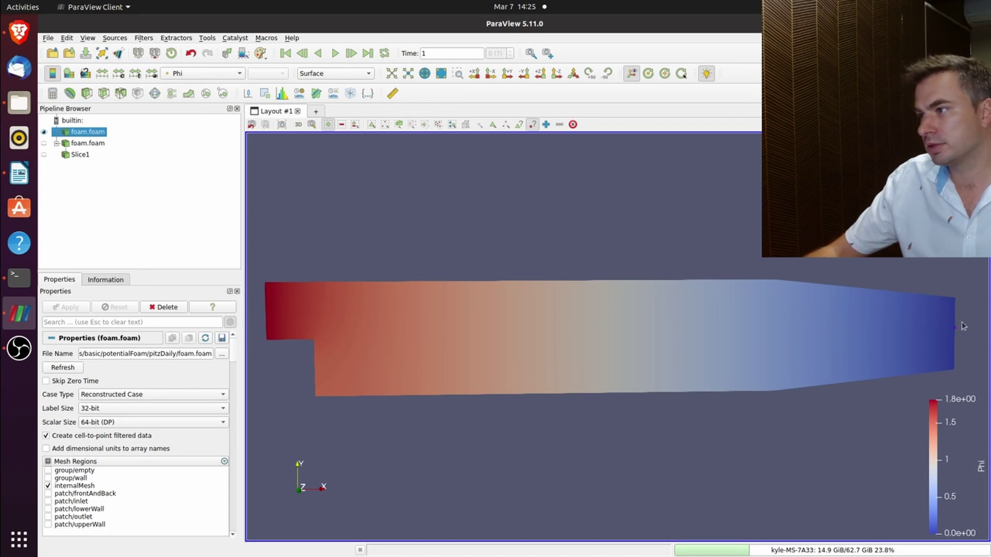
Switch the colouring to streamFunction and probe values from the lower wall to the top.
left_click(235, 76)
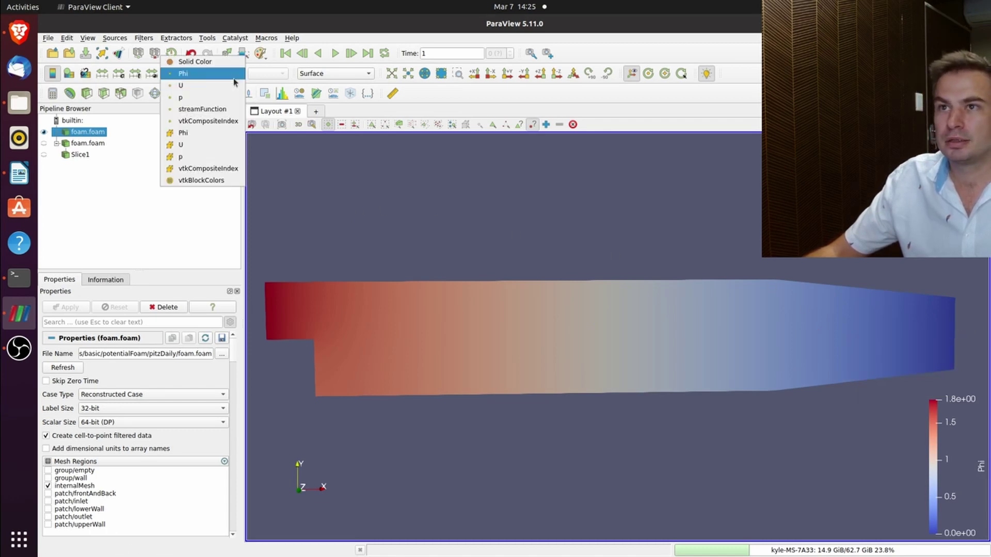
left_click(227, 109)
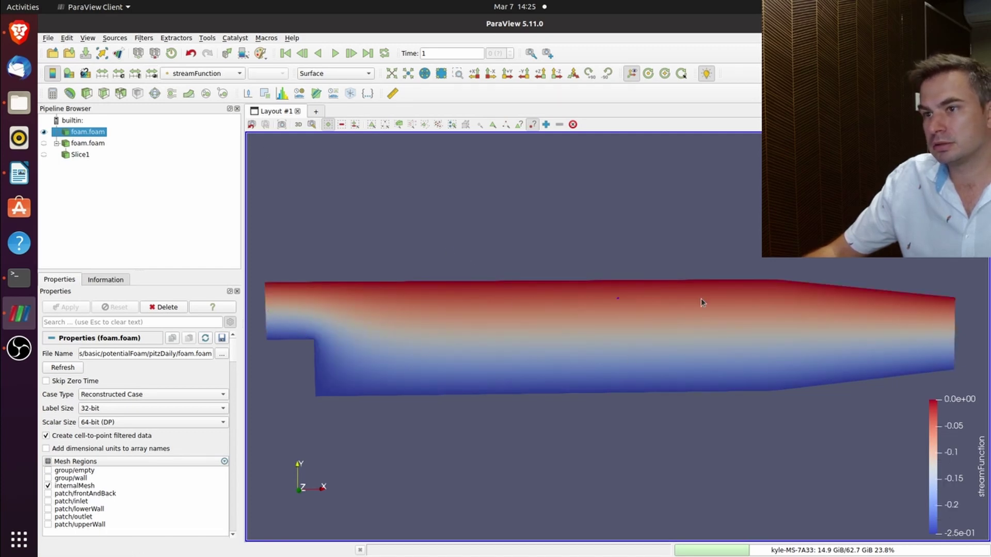
mouse_move(453, 292)
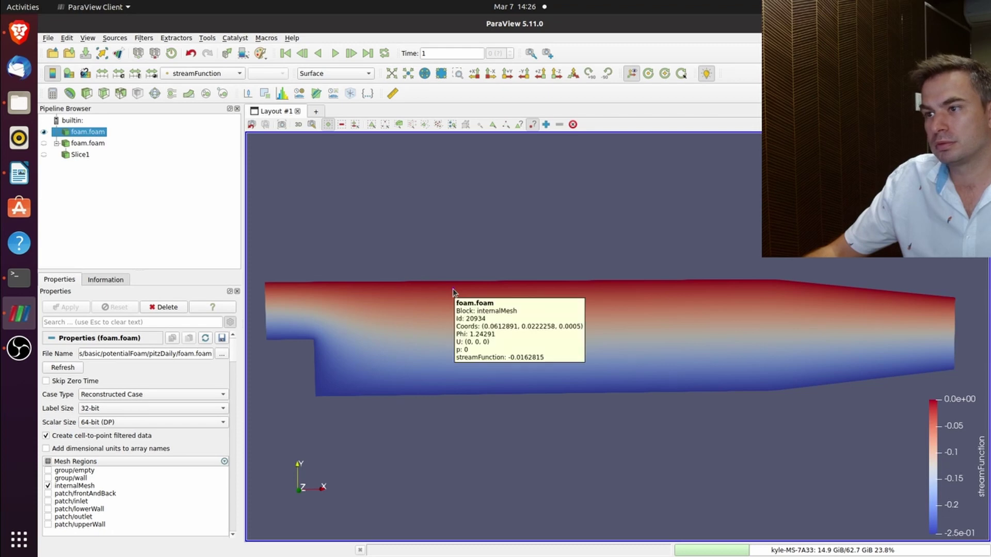
mouse_move(262, 300)
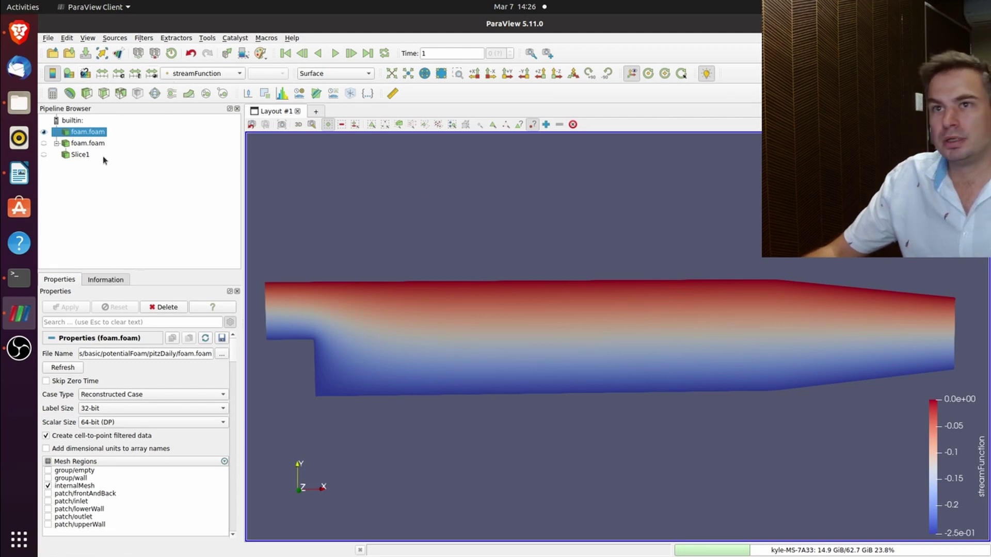
In Files, go up to potentialFoam, enter the cylinder case, and open streamFunction.
left_click(19, 103)
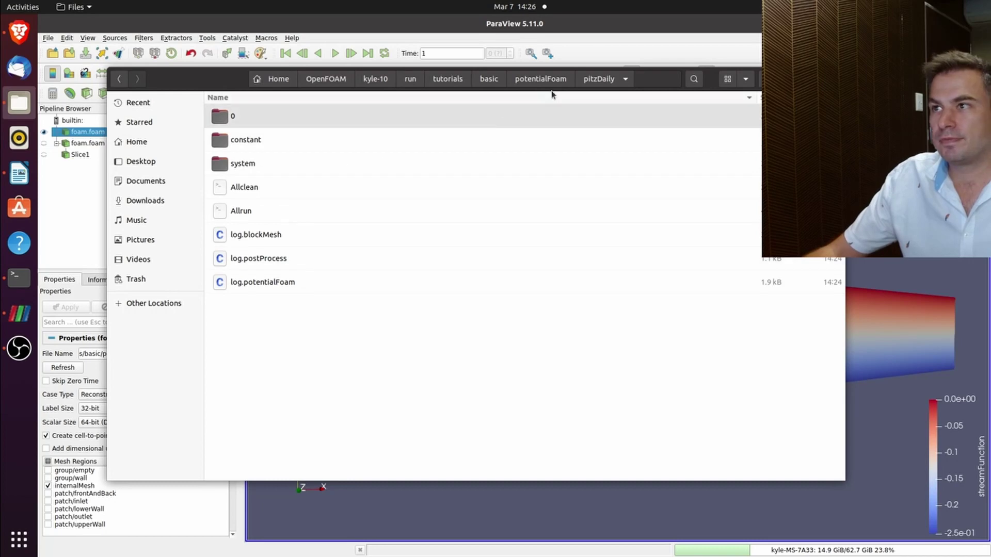
key("alt+Up")
double_click(242, 115)
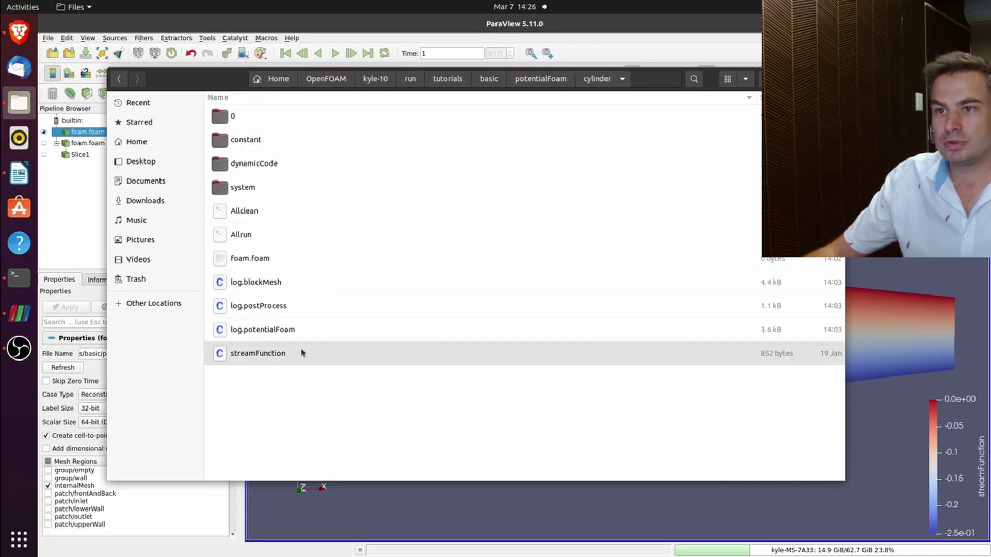
double_click(301, 349)
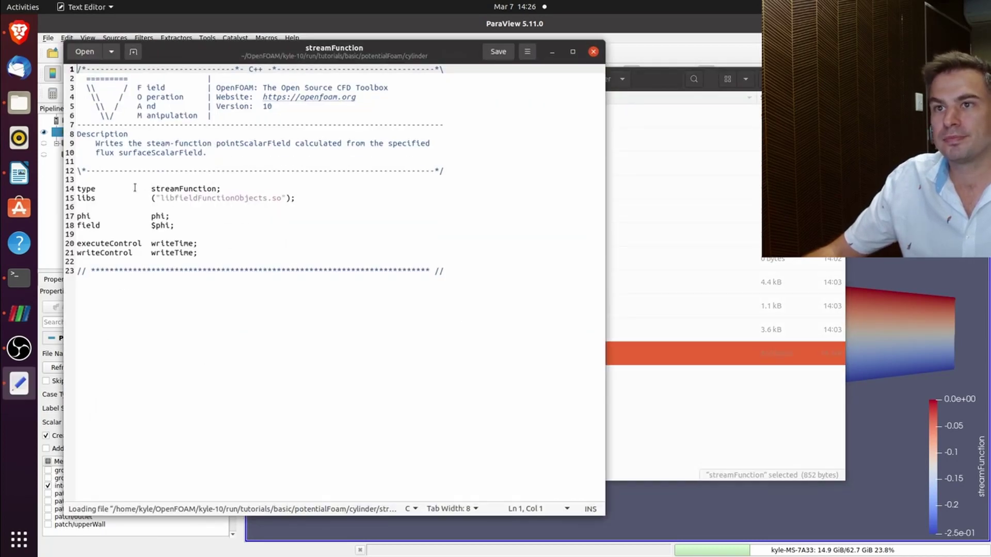
Review streamFunction's version, libfieldFunctionObjects.so library, $phi field and writeTime control, then close it.
double_click(268, 105)
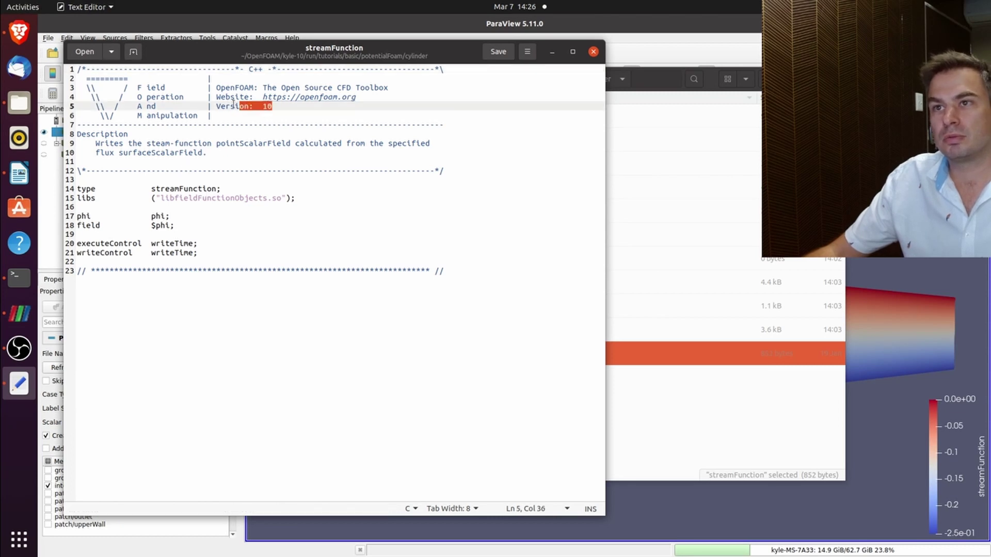
left_click(154, 207)
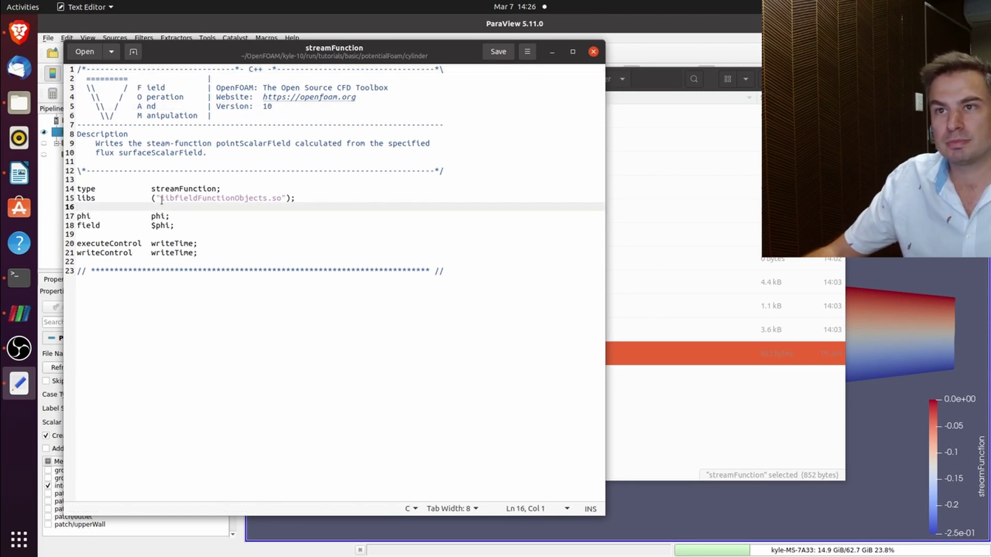
left_click_drag(161, 198, 283, 197)
left_click(278, 212)
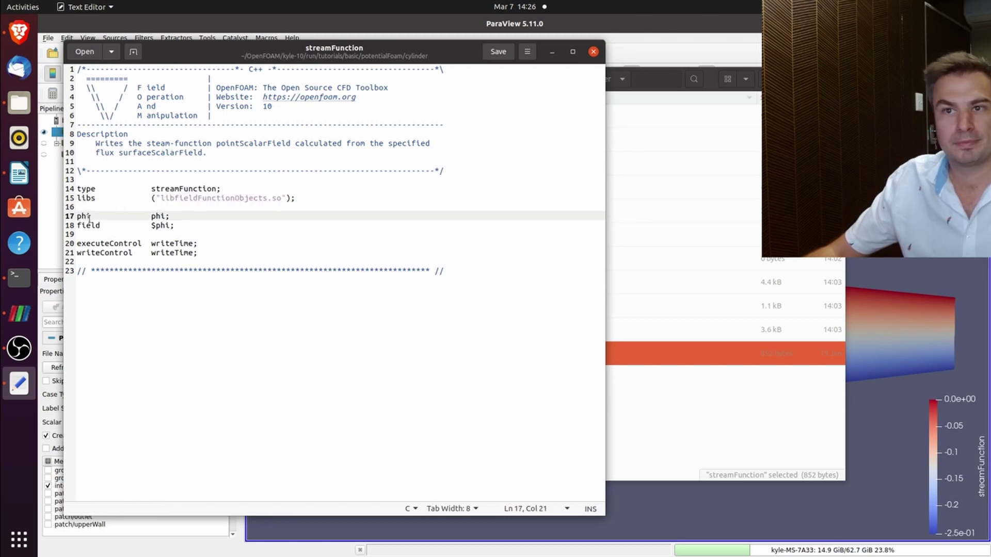
key("Left")
key("Left")
left_click(156, 225)
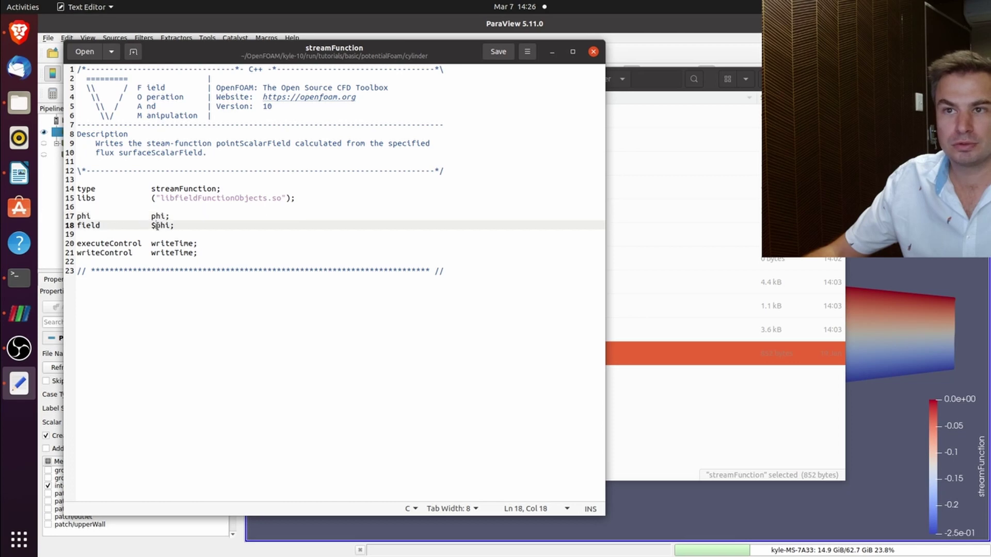
key("Up")
left_click(174, 252)
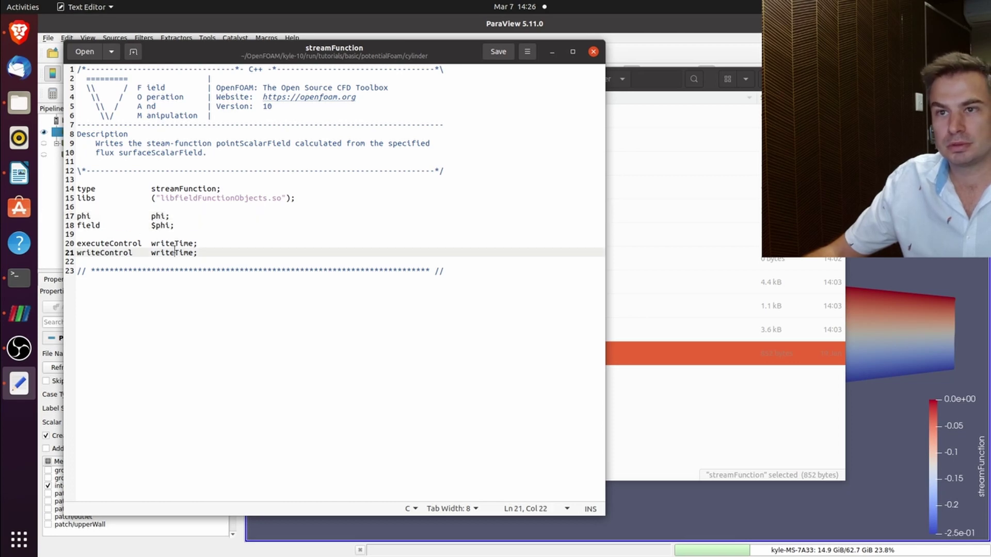
left_click(594, 51)
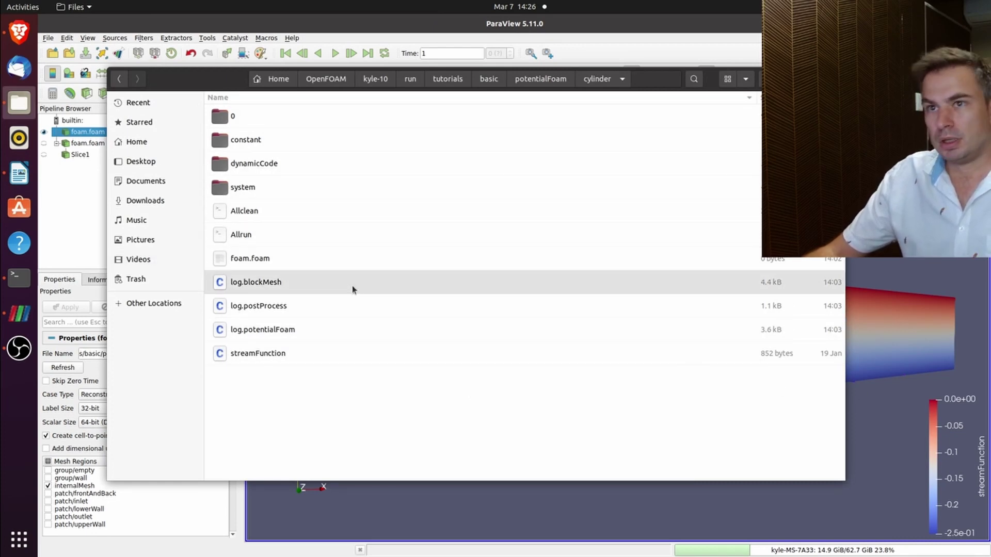
In Files, go up to the folder listing both cases, then return to ParaView.
left_click(85, 163)
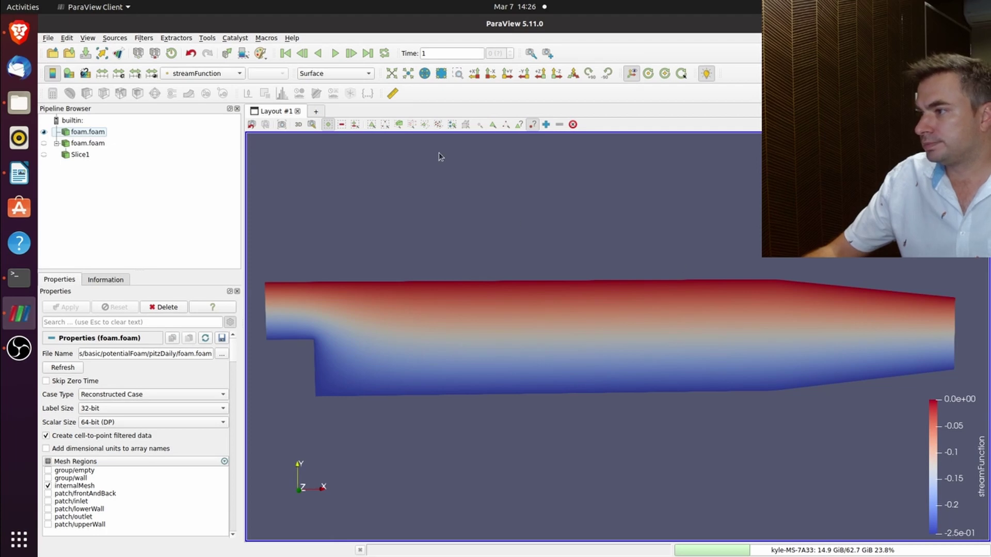
left_click(19, 102)
left_click(541, 78)
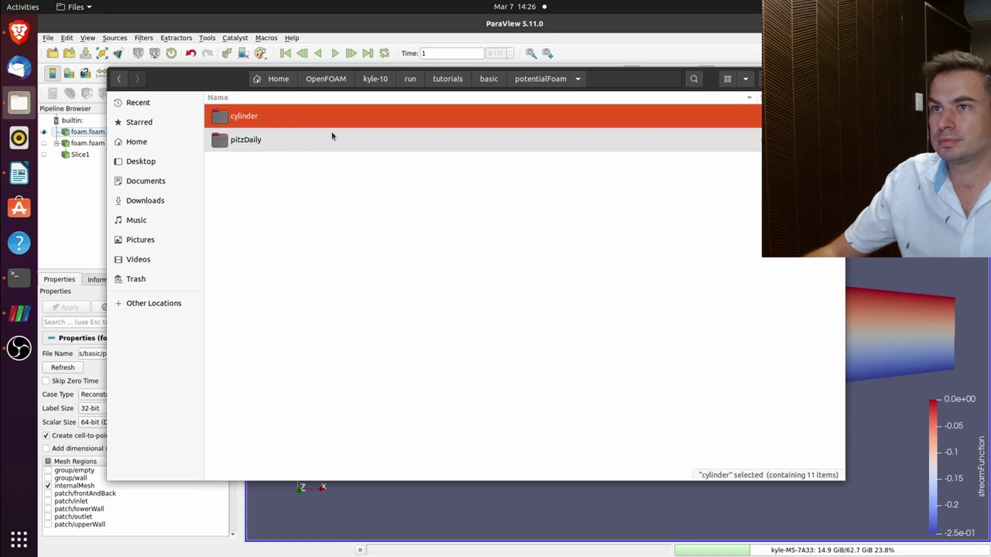
left_click(89, 186)
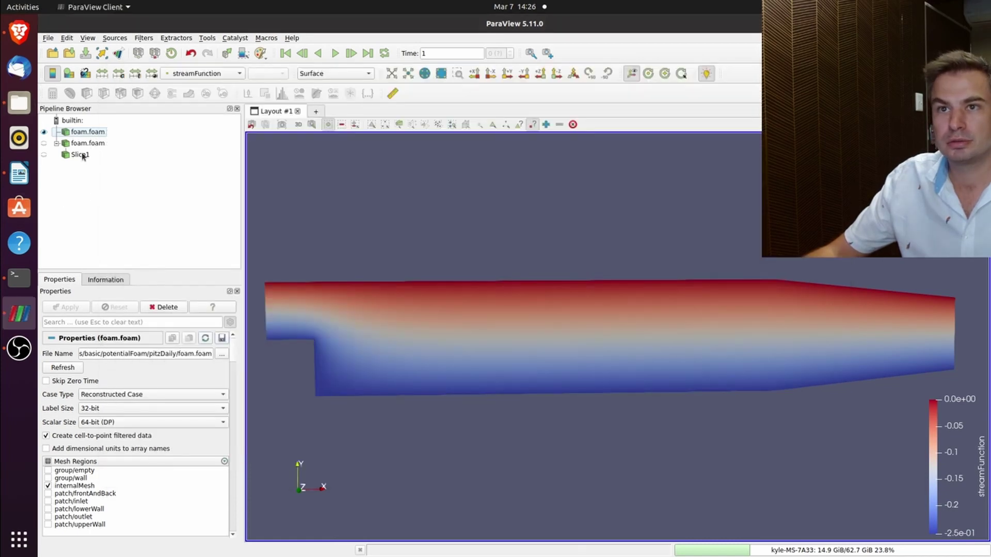
Show Slice1 coloured by U and hide the pitzDaily foam.foam dataset.
left_click(80, 154)
left_click(44, 155)
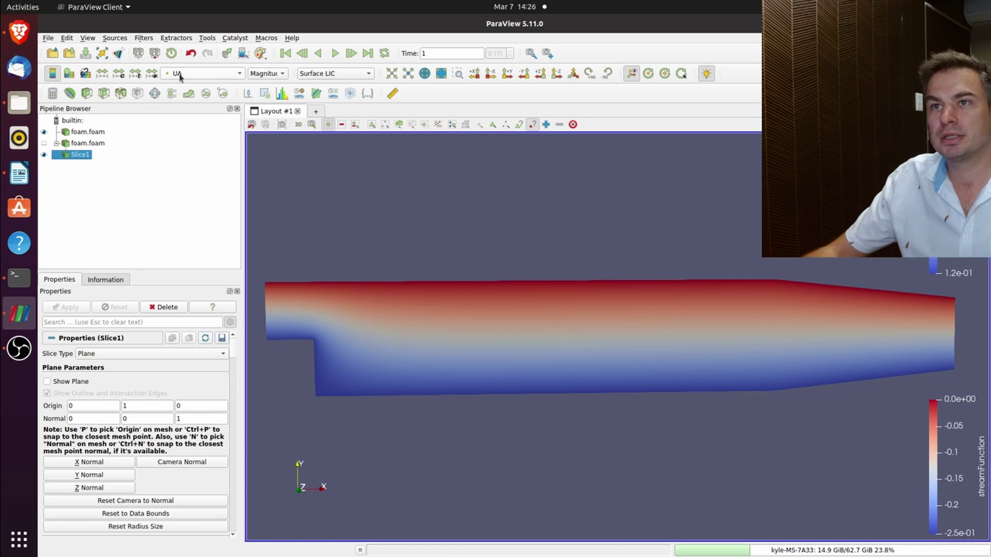
left_click(218, 74)
left_click(217, 62)
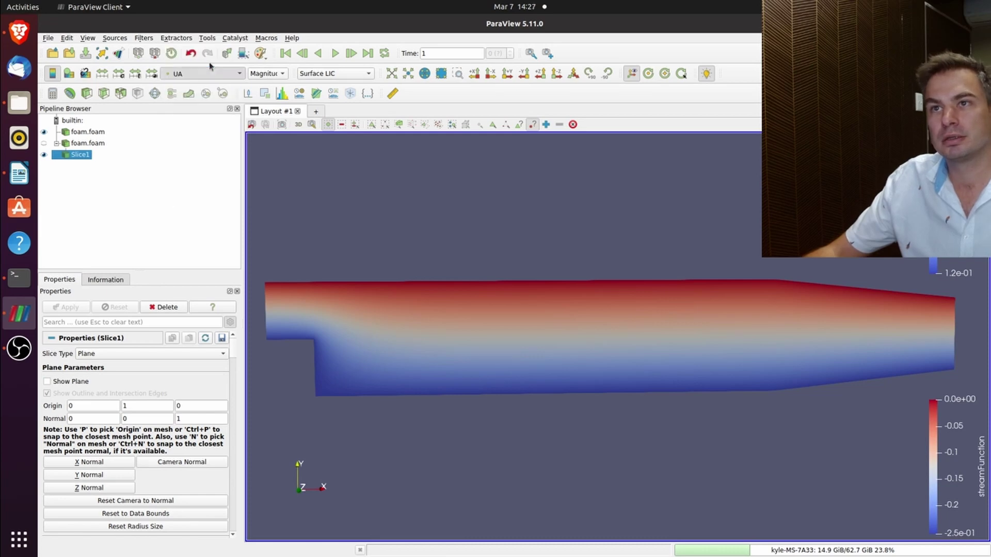
scroll(386, 271, "down", 6)
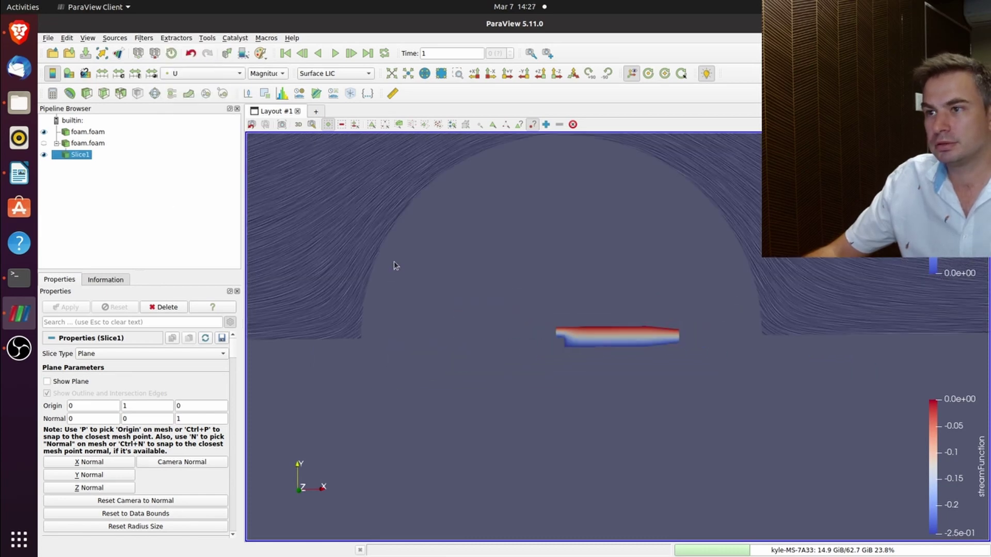
left_click(44, 131)
scroll(516, 227, "down", 8)
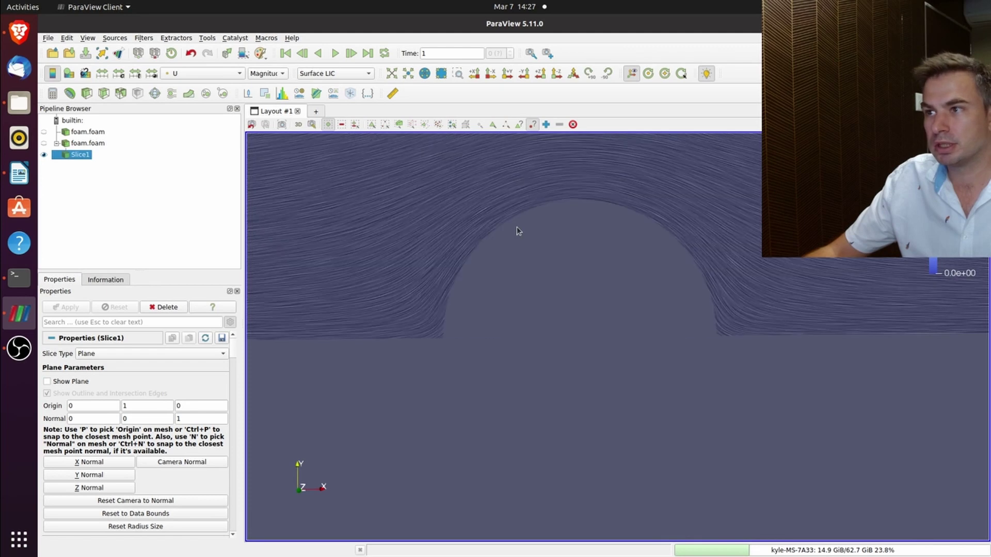
scroll(516, 235, "up", 4)
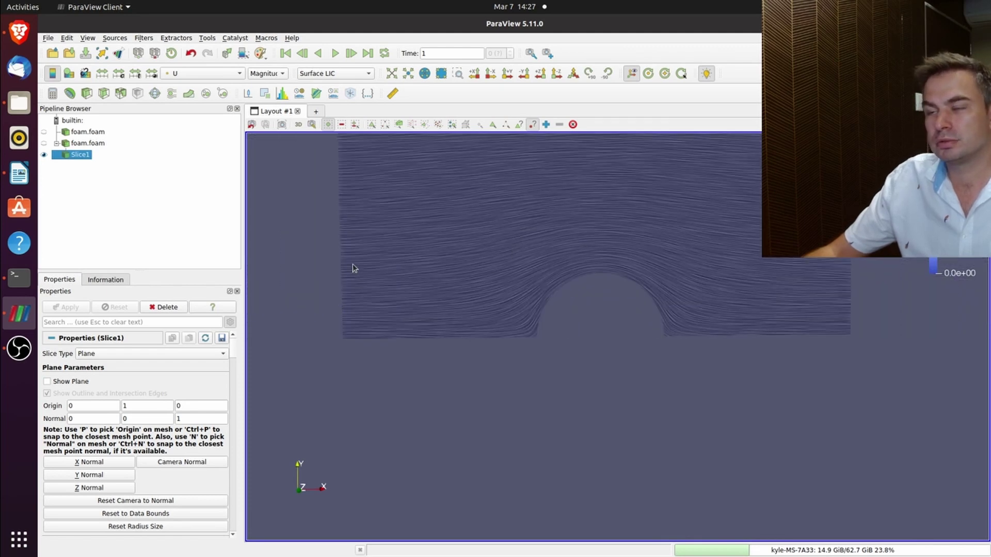
left_click(204, 75)
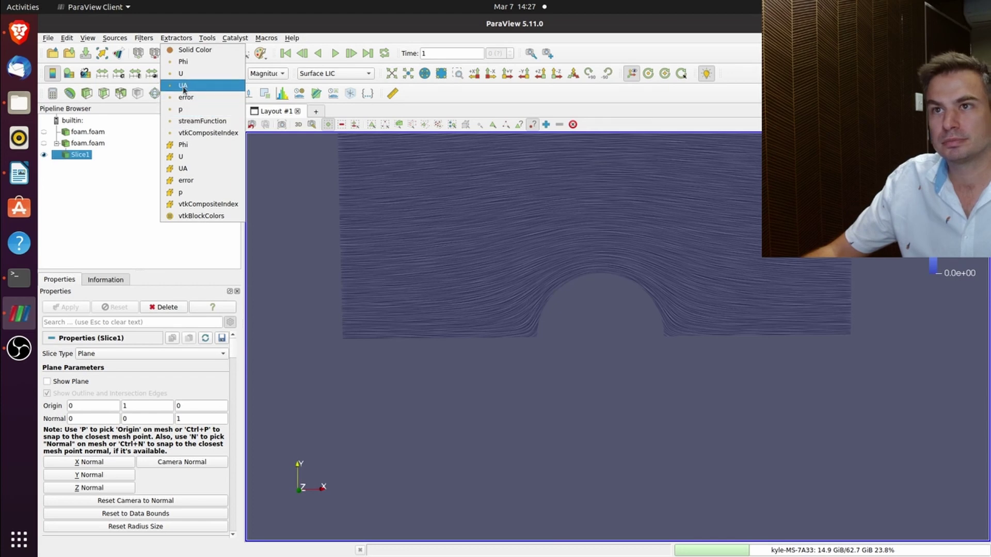
left_click(181, 74)
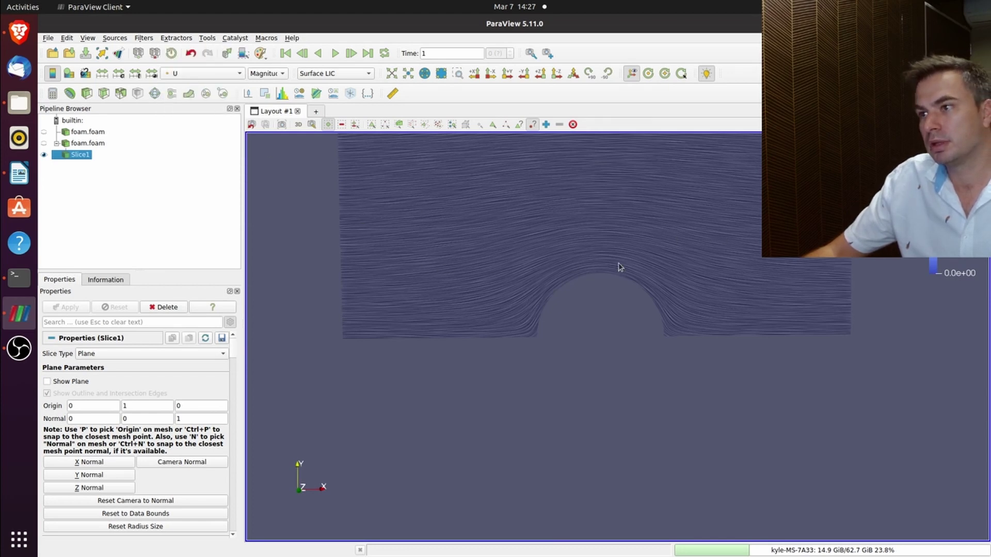
Show the slice as a plain Surface coloured by Phi, probing its values.
left_click(322, 75)
left_click(316, 65)
left_click_drag(438, 218, 431, 321)
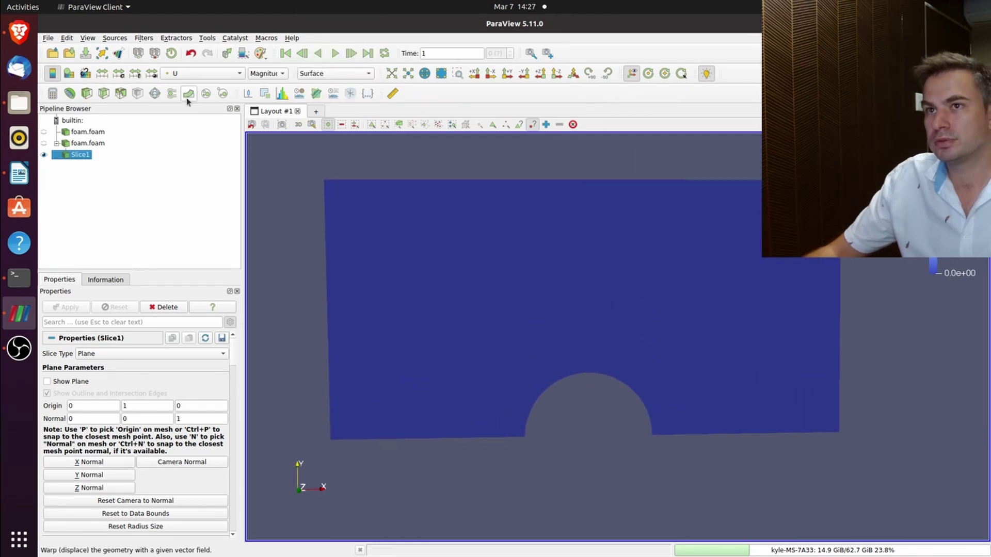
left_click(206, 76)
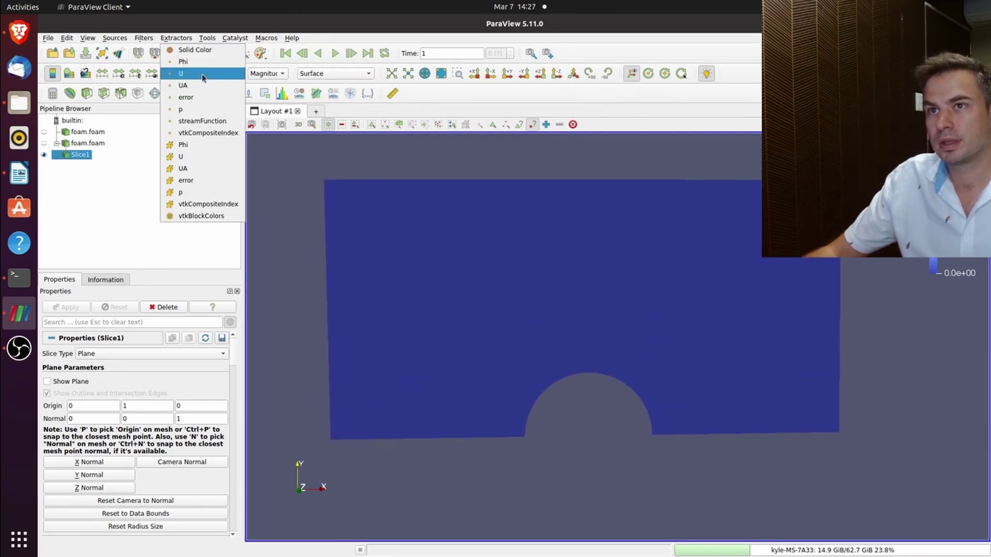
left_click(183, 62)
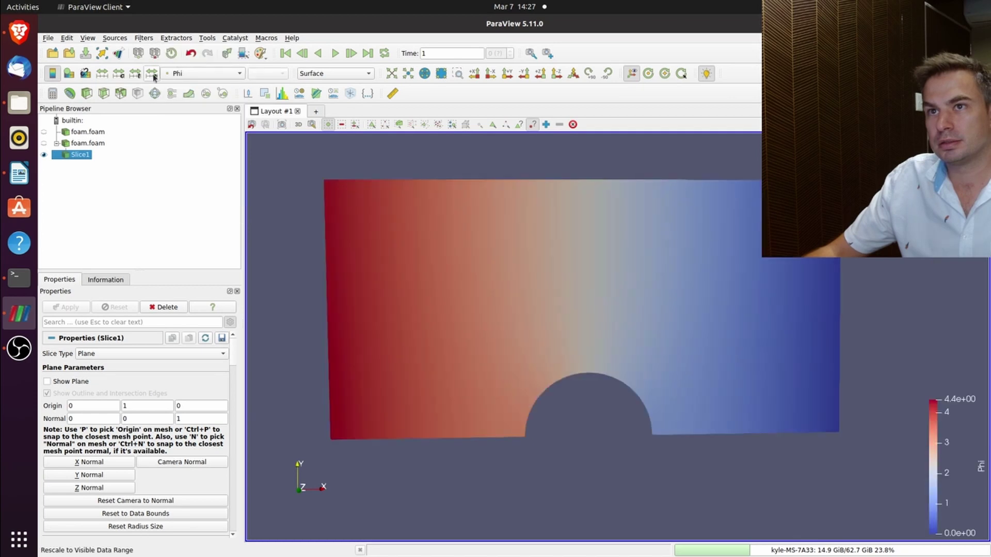
mouse_move(325, 254)
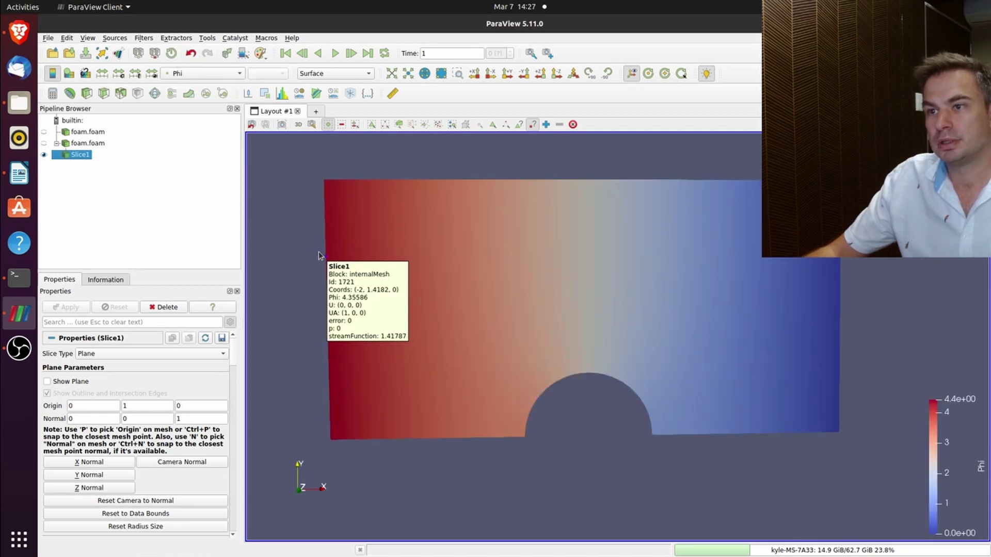
mouse_move(844, 272)
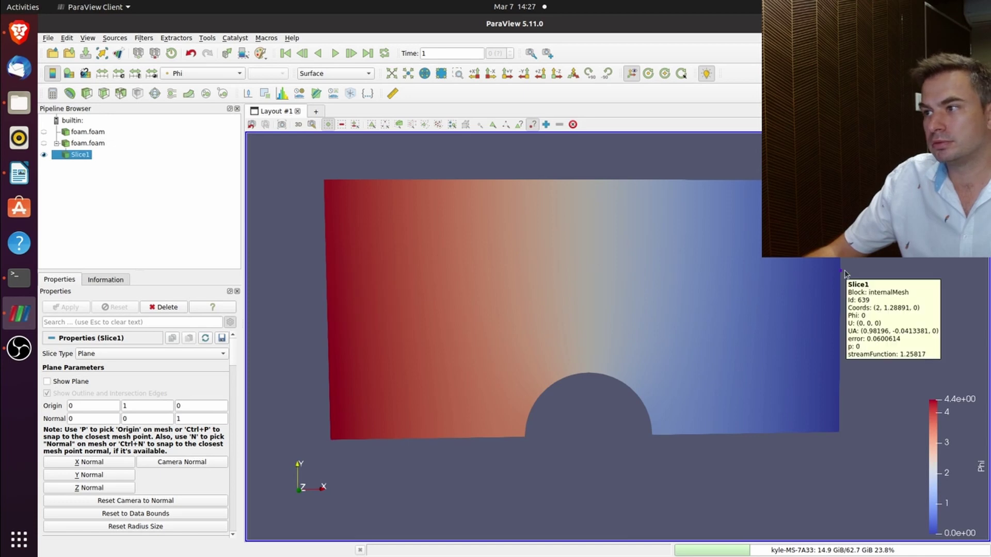
mouse_move(328, 294)
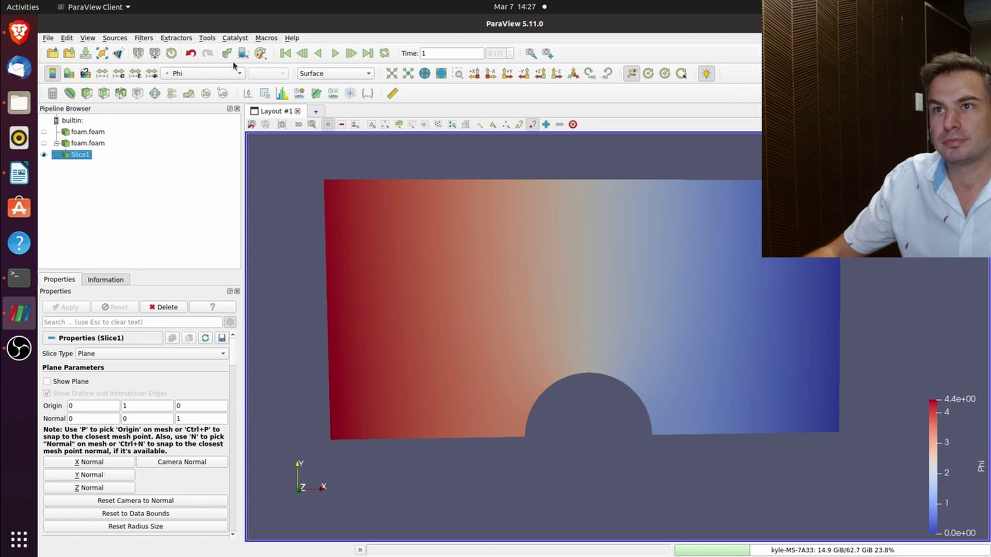
Colour the slice by p, then by UA magnitude, and render it as Surface LIC.
left_click(222, 74)
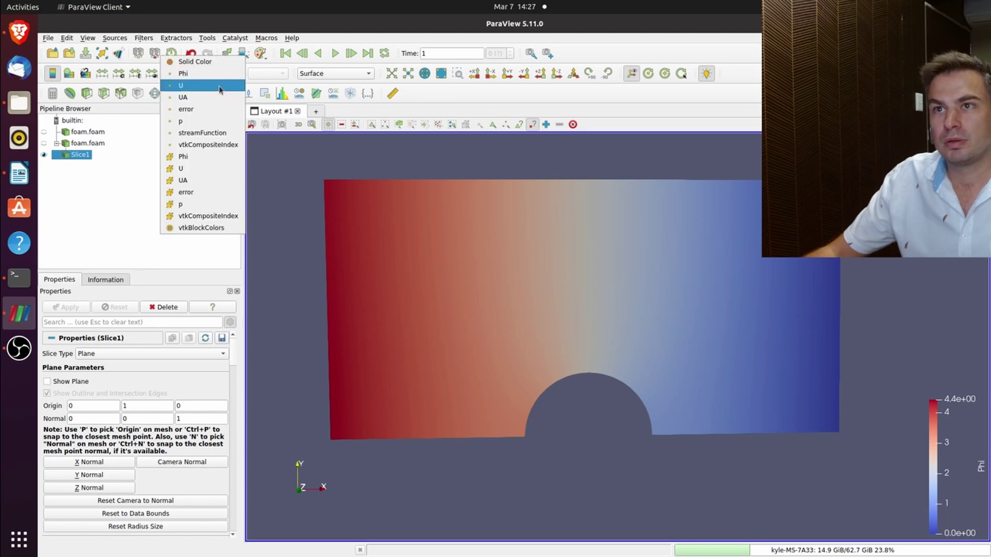
left_click(218, 119)
left_click(164, 74)
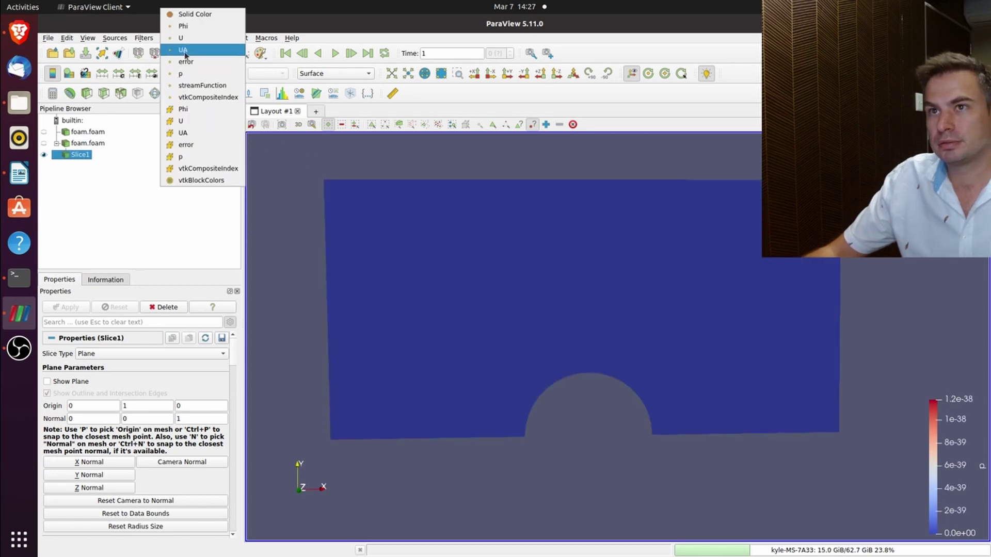
key("Escape")
left_click(190, 53)
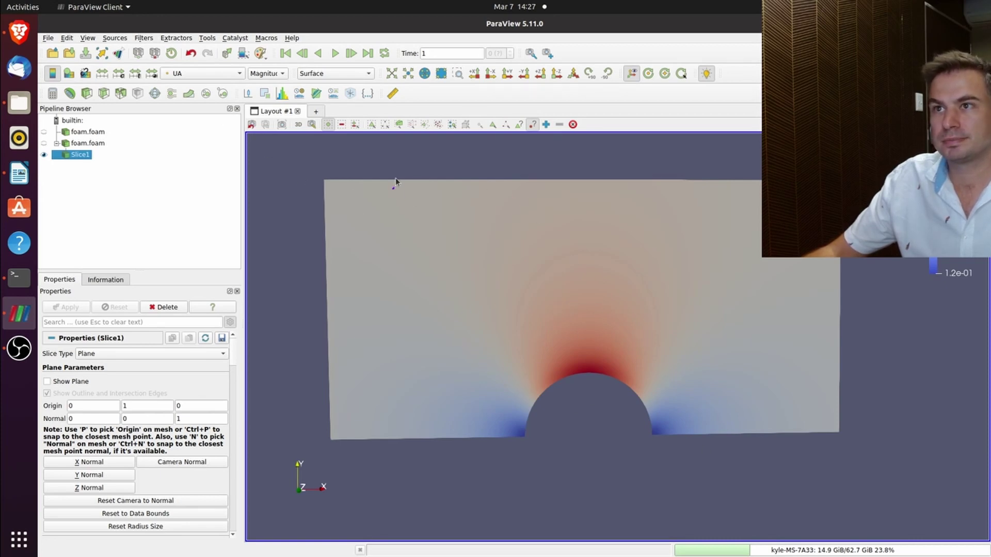
left_click(334, 73)
left_click(325, 85)
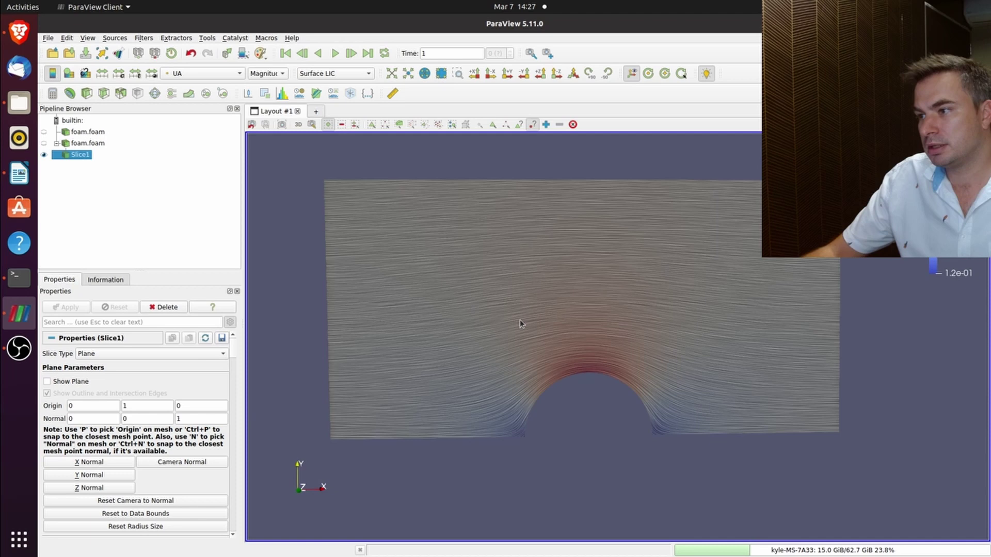
Compare the SurfaceLIC Vectors field as U, switch it back to UA, and bring up Files.
scroll(167, 430, "down", 15)
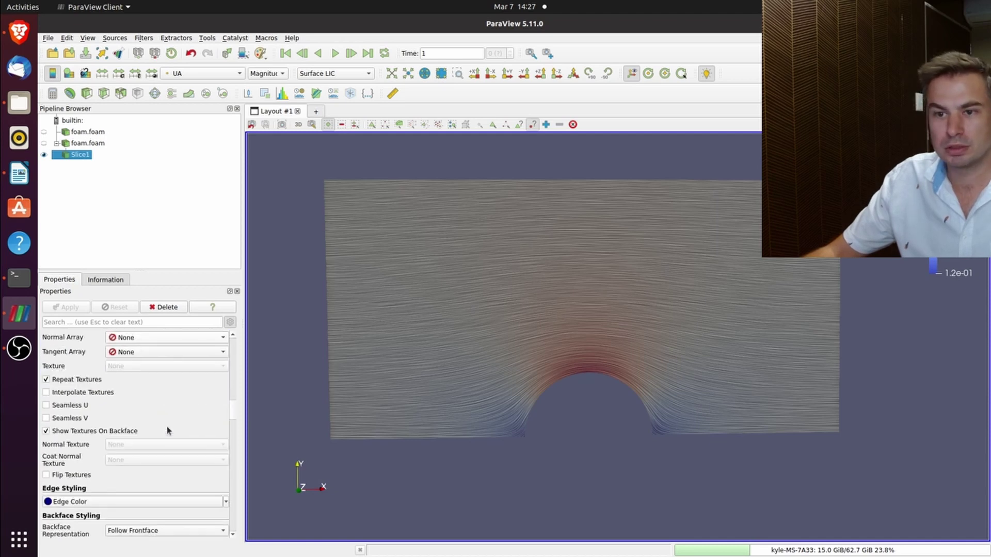
scroll(166, 426, "down", 10)
left_click(144, 415)
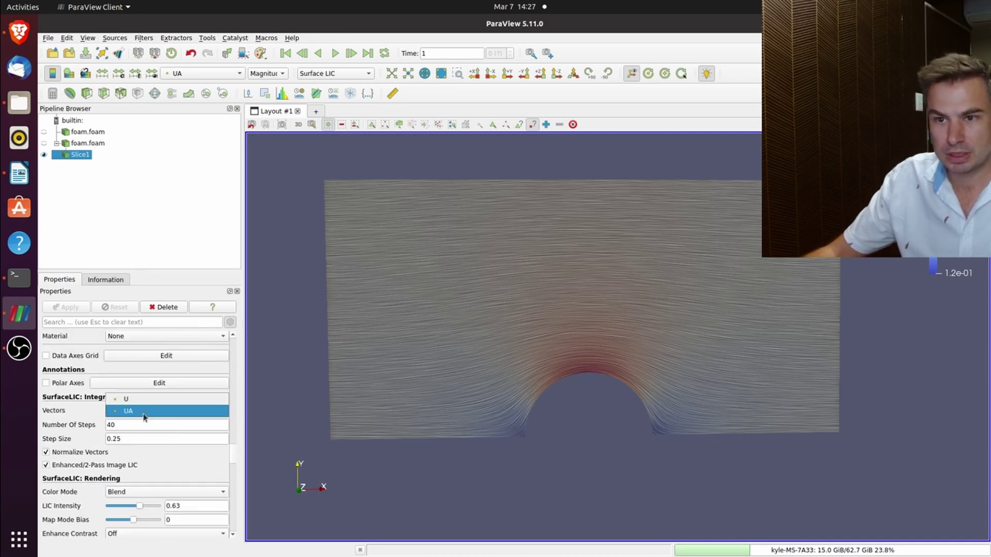
left_click(129, 399)
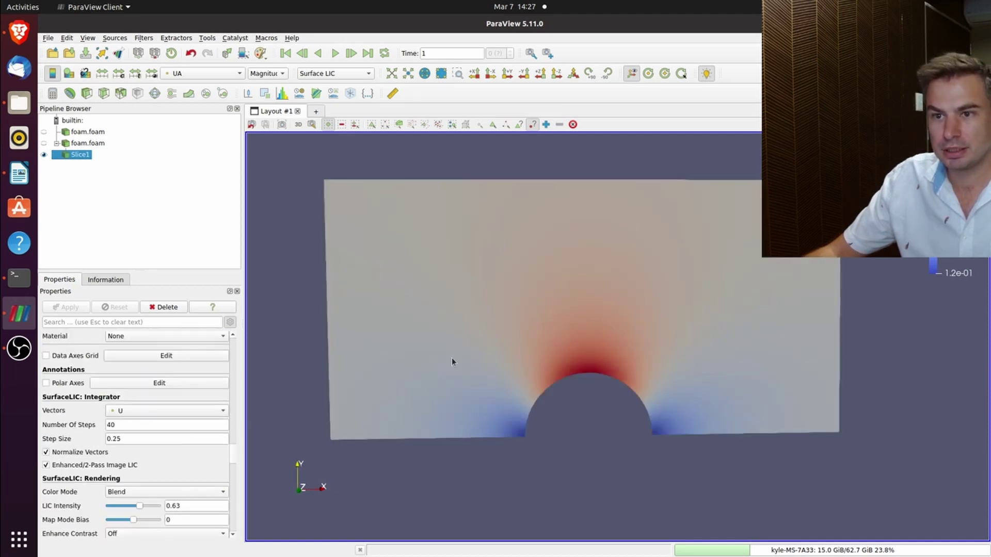
left_click(123, 411)
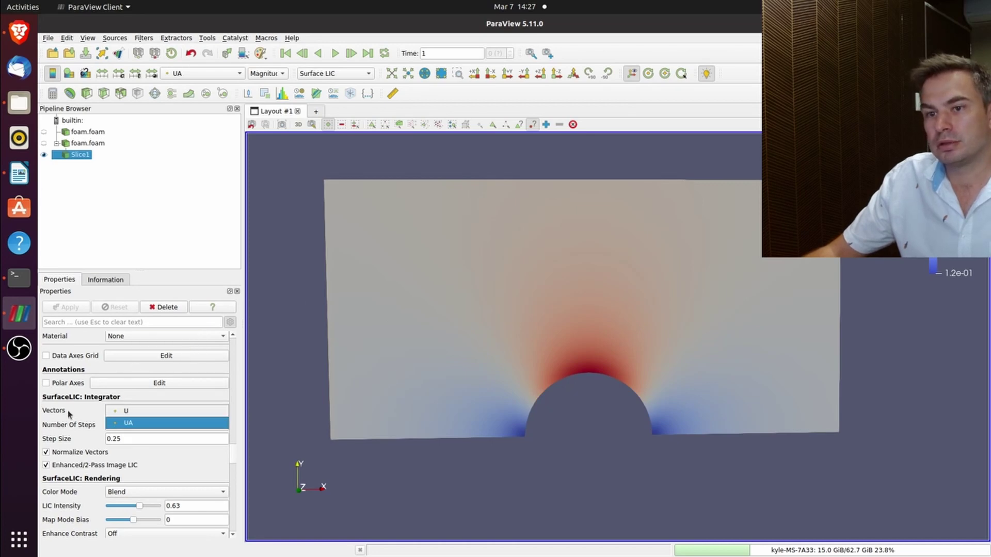
left_click(138, 423)
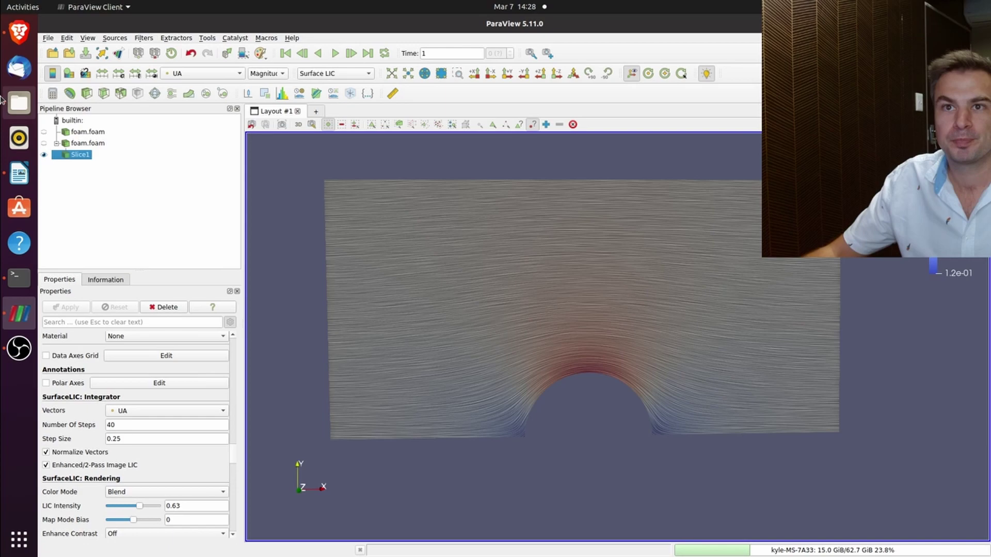
left_click(19, 102)
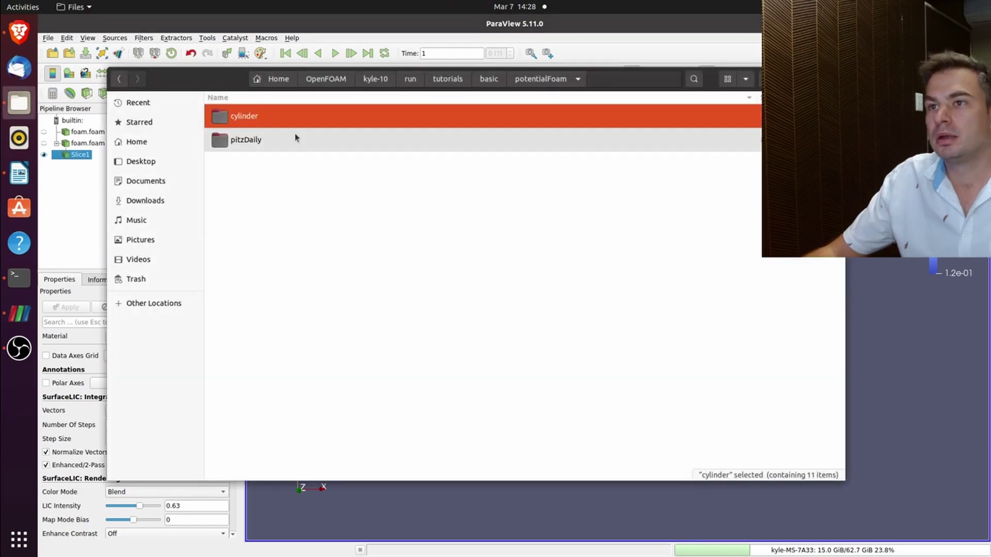
Open cylinder/system/controlDict and highlight the coded function body starting at line 57.
double_click(255, 116)
double_click(265, 188)
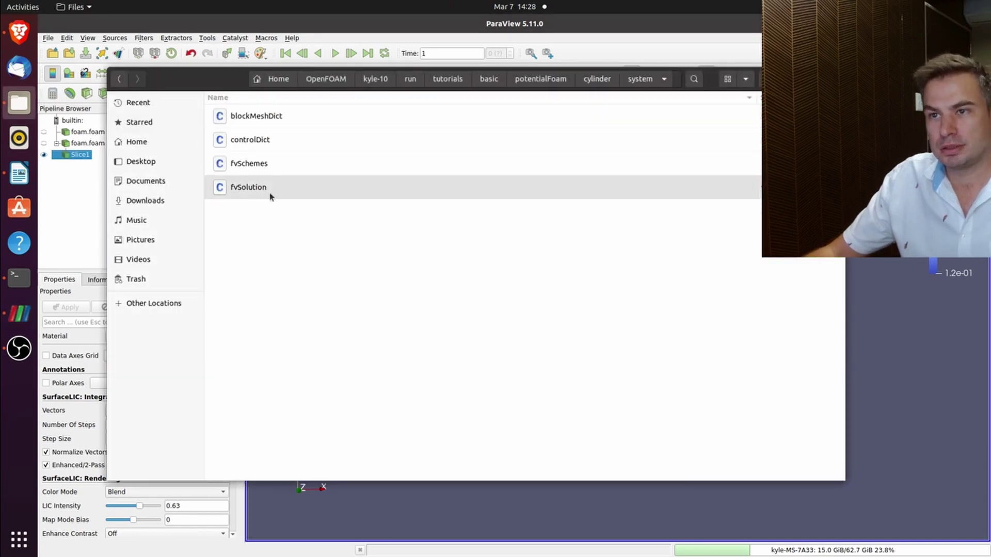
double_click(269, 140)
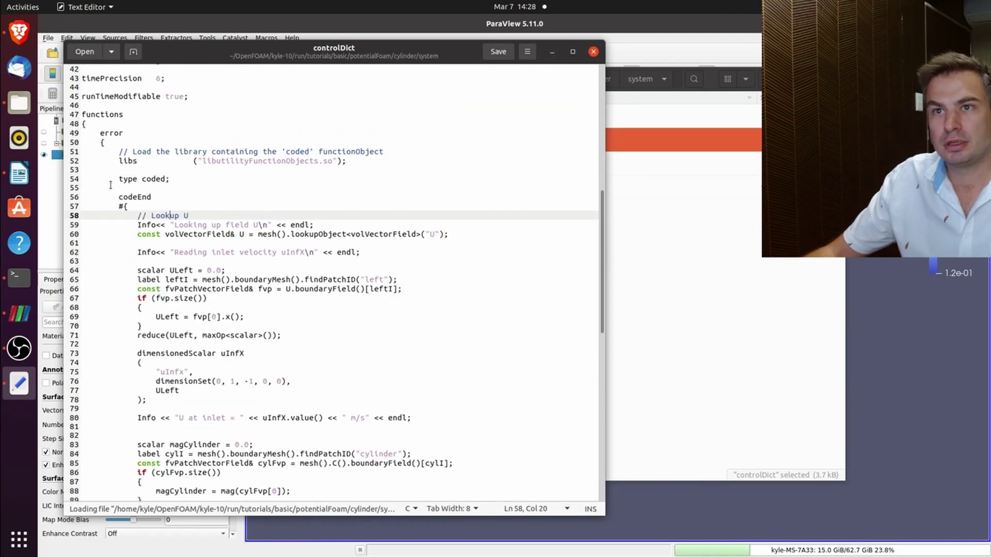
left_click_drag(124, 208, 244, 496)
scroll(203, 364, "down", 5)
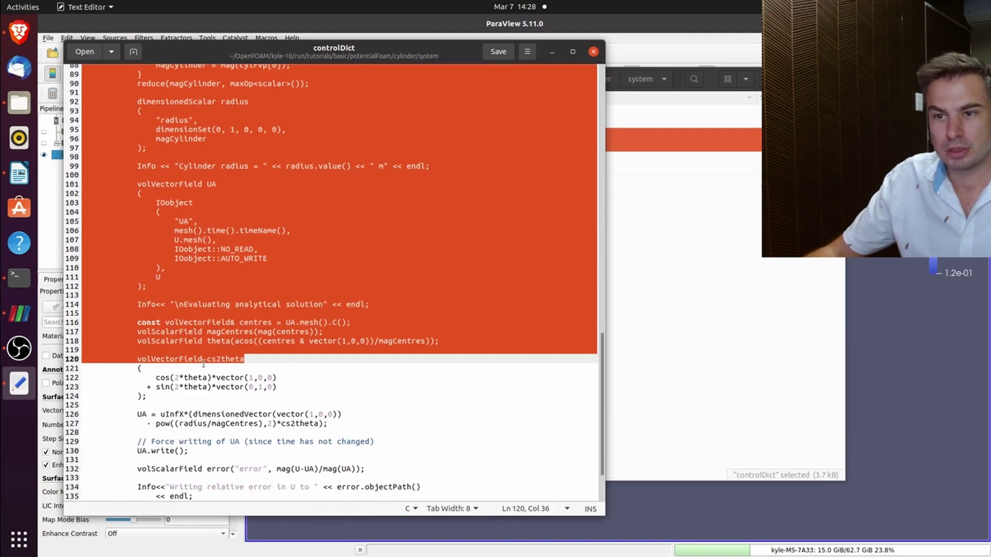
left_click(191, 330)
scroll(191, 328, "down", 3)
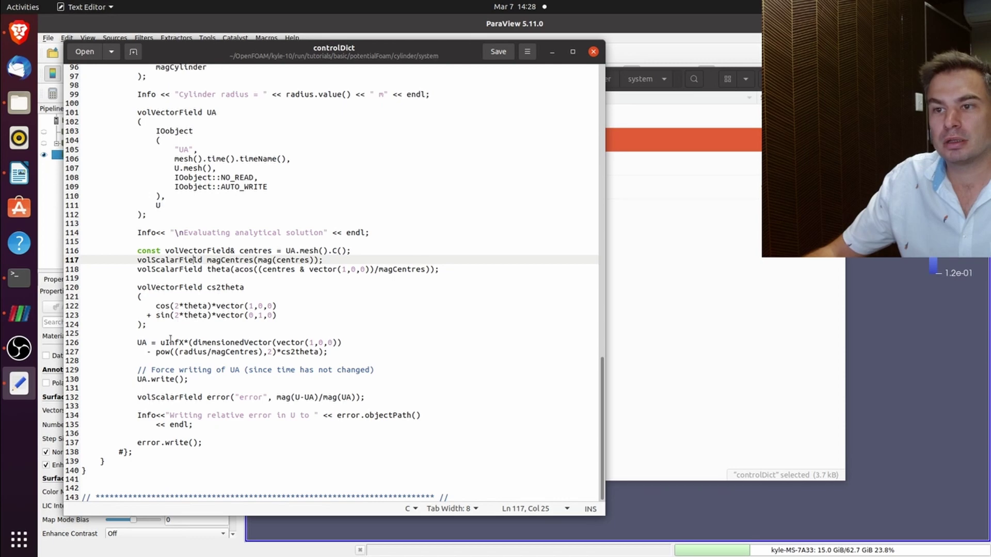
Highlight the radius term on line 127 and UA.write() on line 130, then close controlDict.
left_click_drag(184, 352, 206, 351)
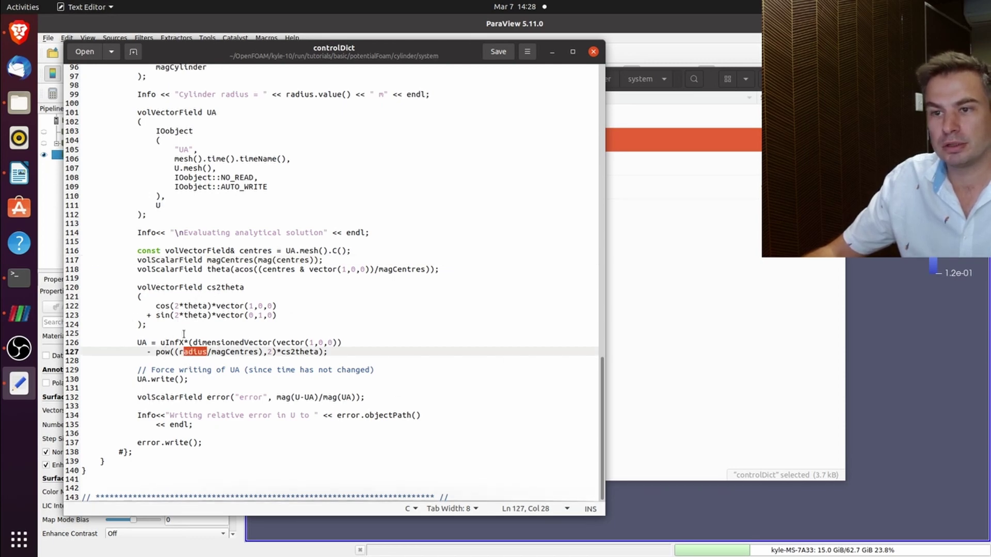
left_click(137, 392)
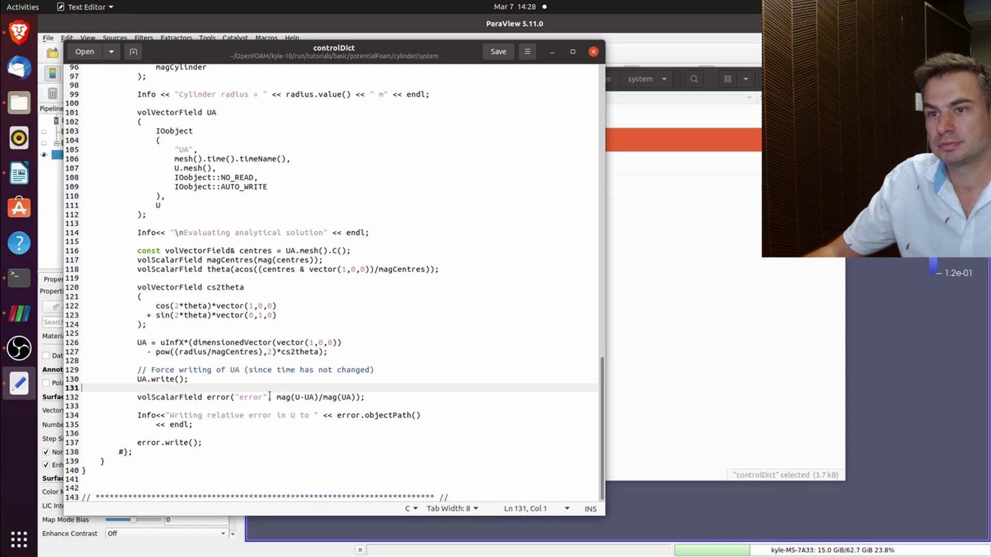
left_click_drag(138, 379, 198, 378)
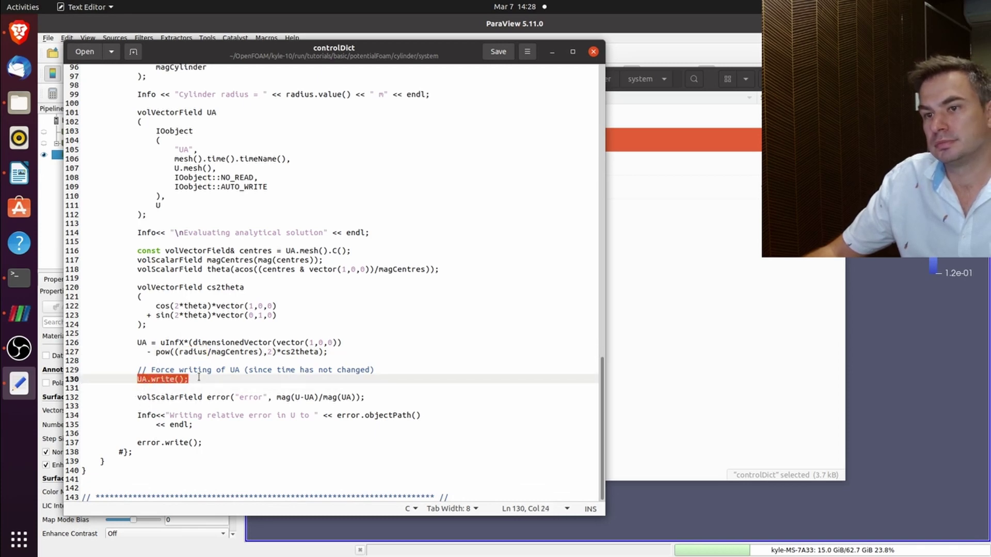
left_click(290, 379)
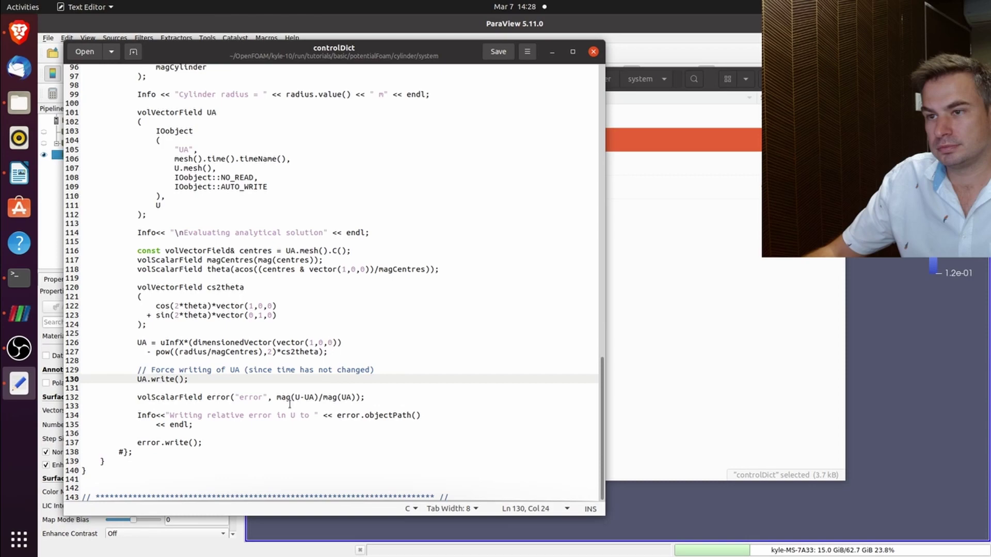
key("Left")
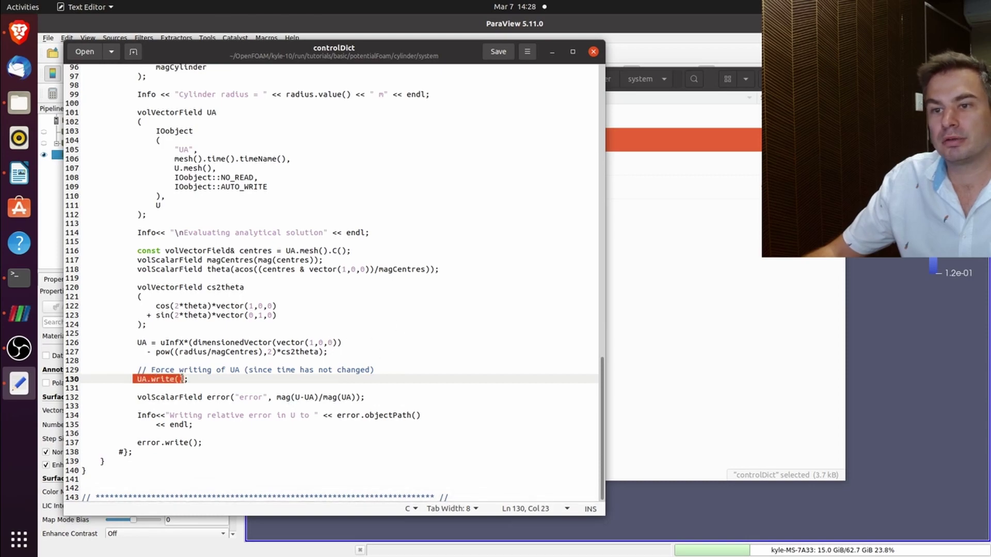
scroll(394, 318, "up", 20)
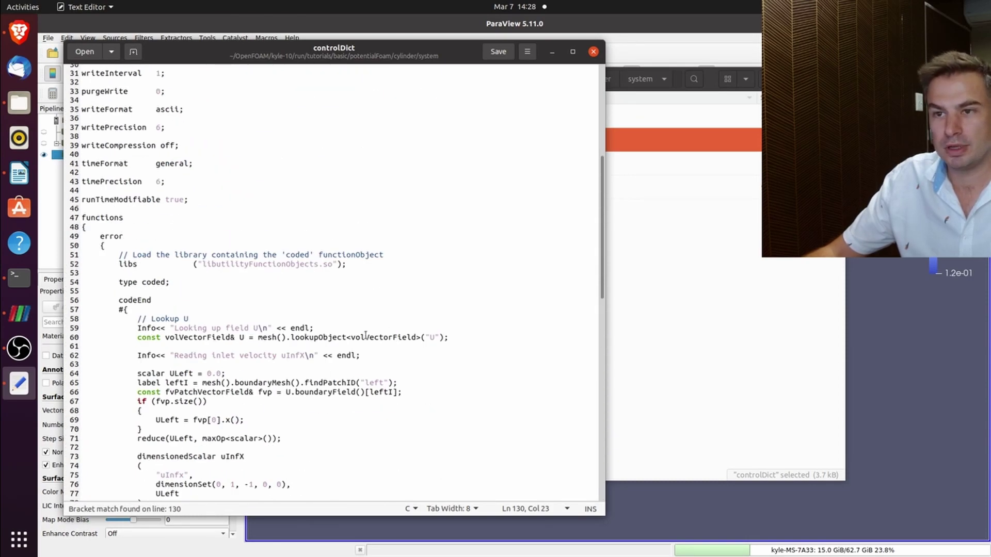
scroll(454, 245, "down", 16)
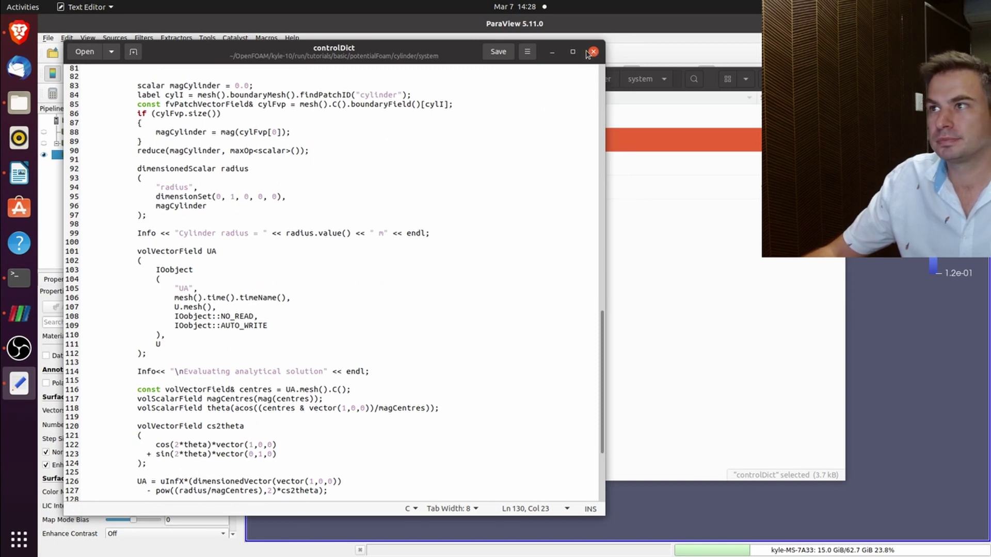
left_click(593, 52)
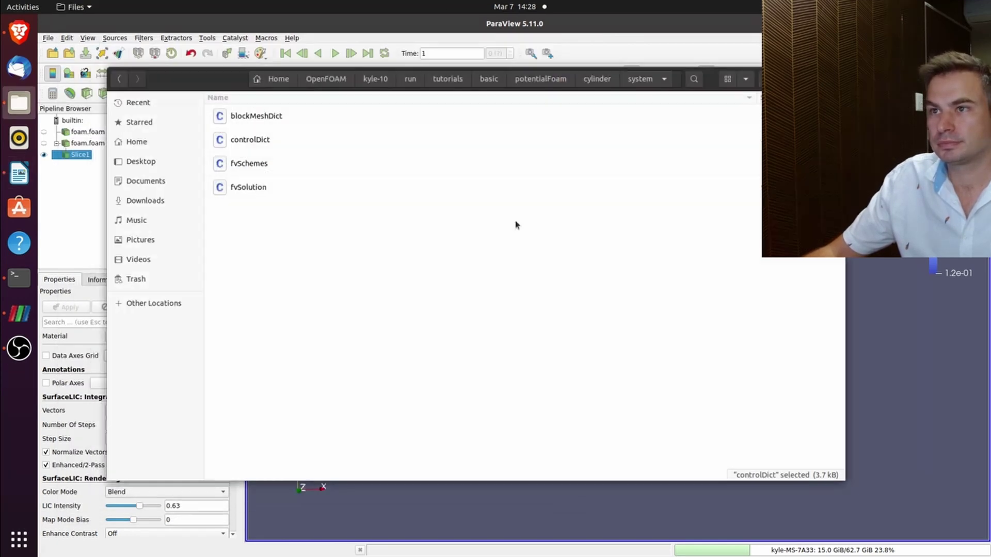
Open the cylinder case's fvSchemes, scroll through its contents, and close it.
left_click(322, 164)
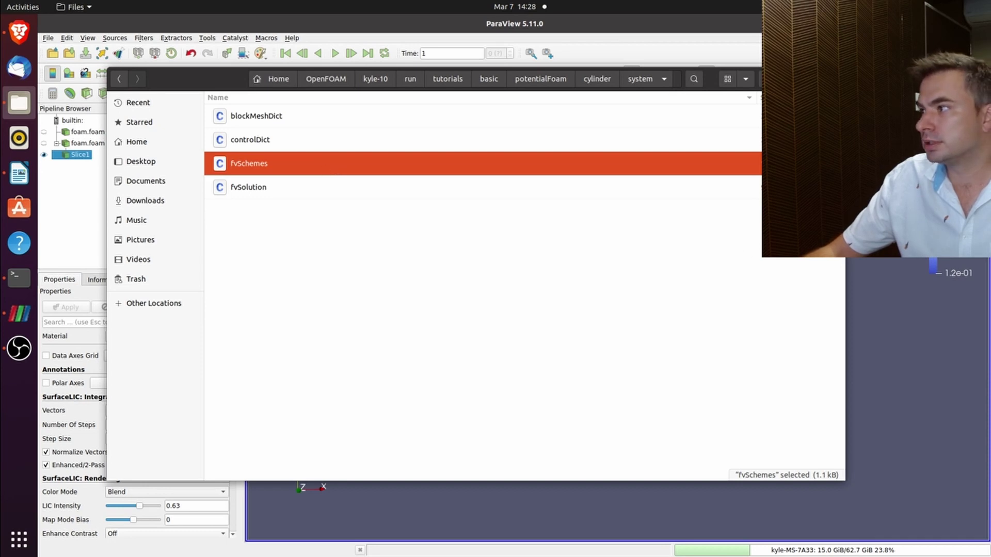
double_click(257, 163)
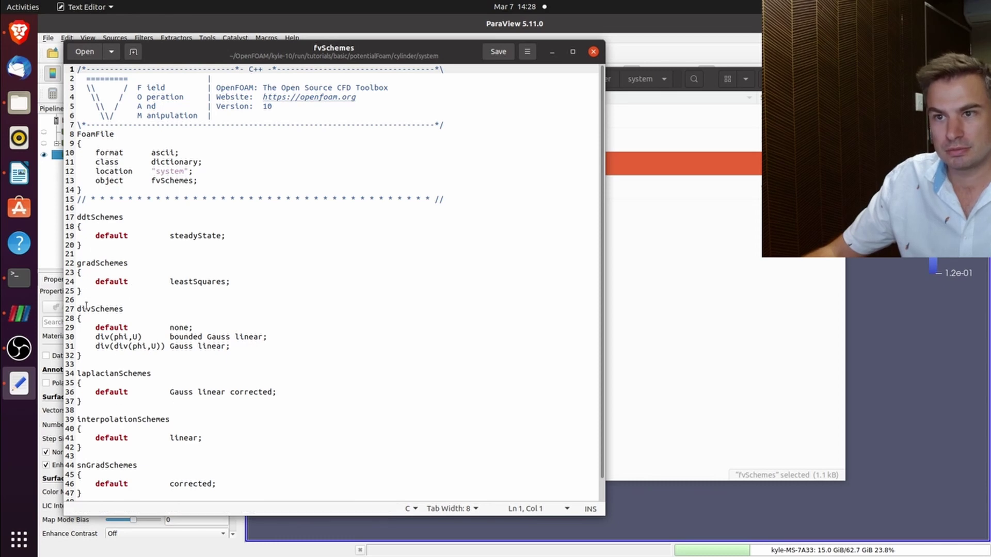
scroll(106, 335, "down", 1)
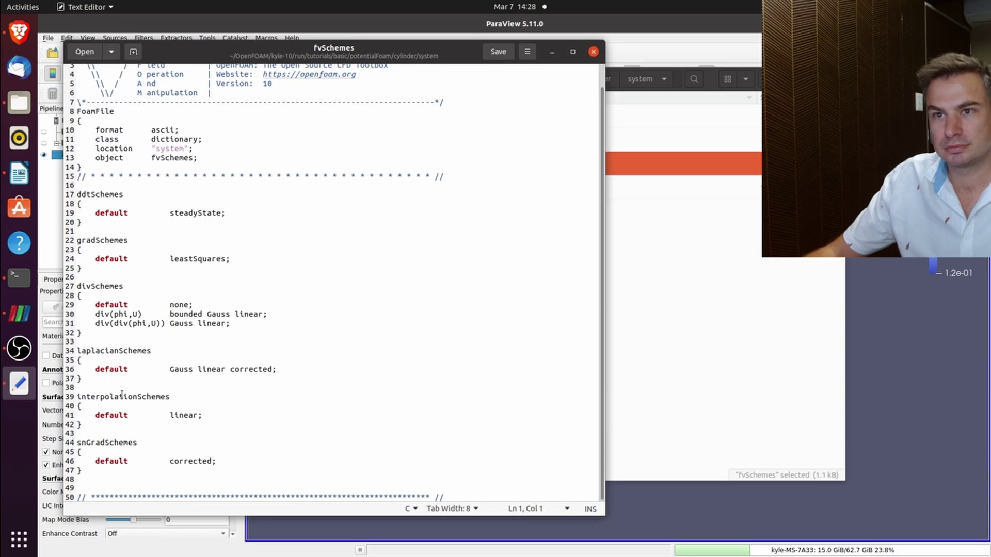
scroll(122, 394, "up", 1)
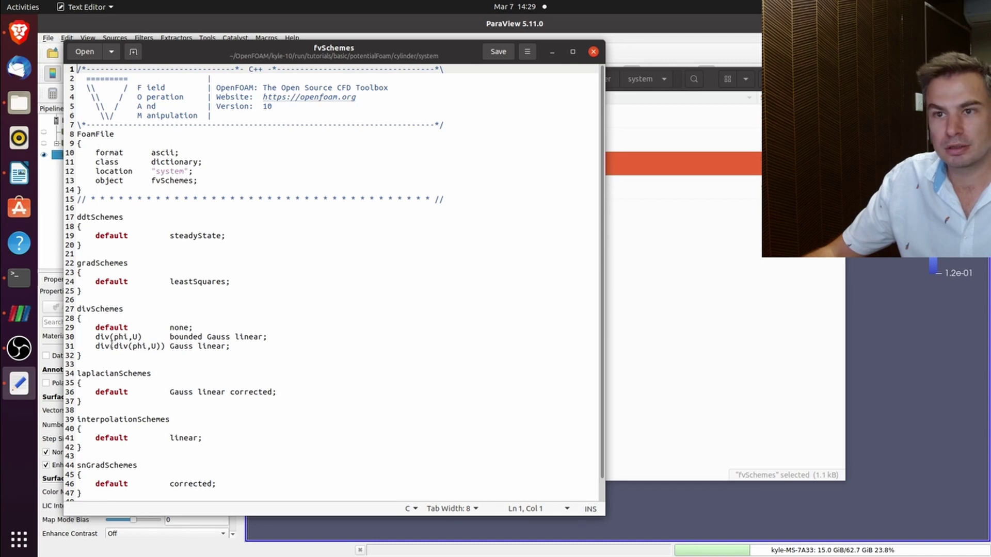
scroll(111, 350, "down", 1)
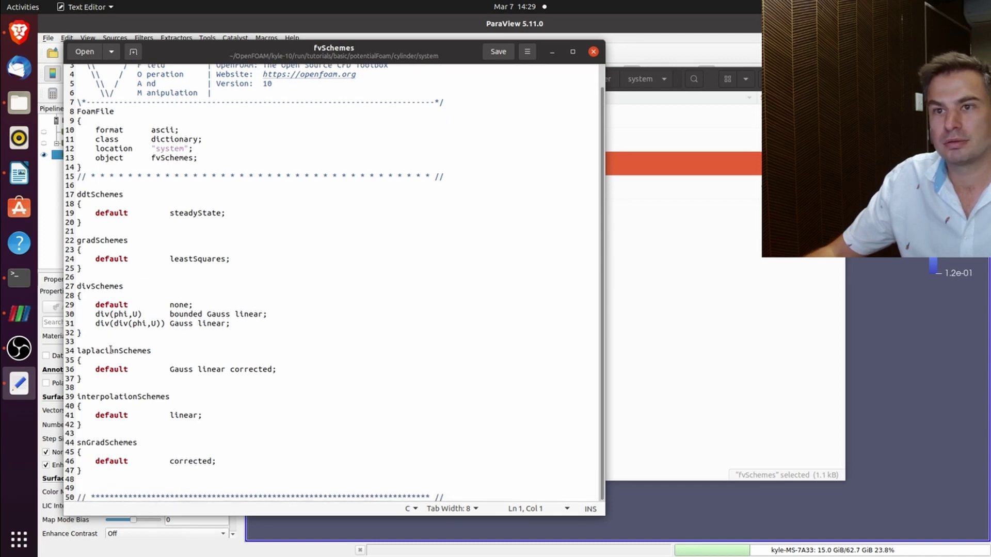
left_click(593, 52)
Navigate to potentialFoam/pitzDaily/system and open its fvSchemes file.
left_click(598, 80)
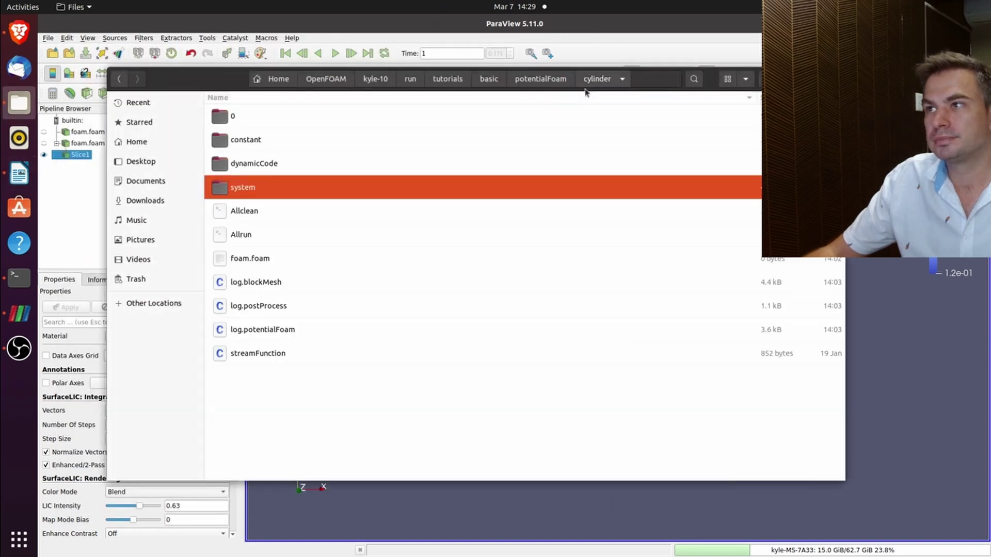
left_click(540, 79)
left_click(262, 141)
double_click(261, 140)
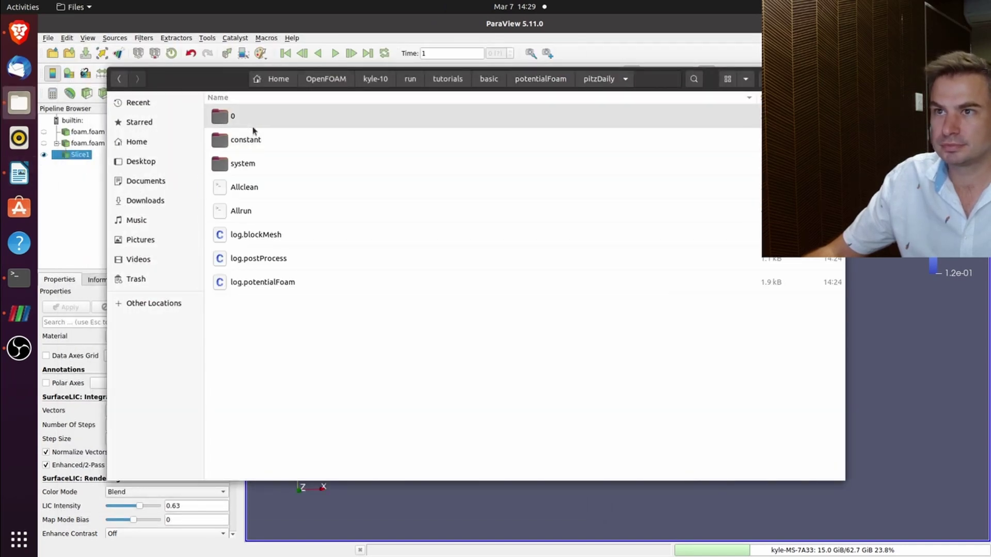
double_click(248, 161)
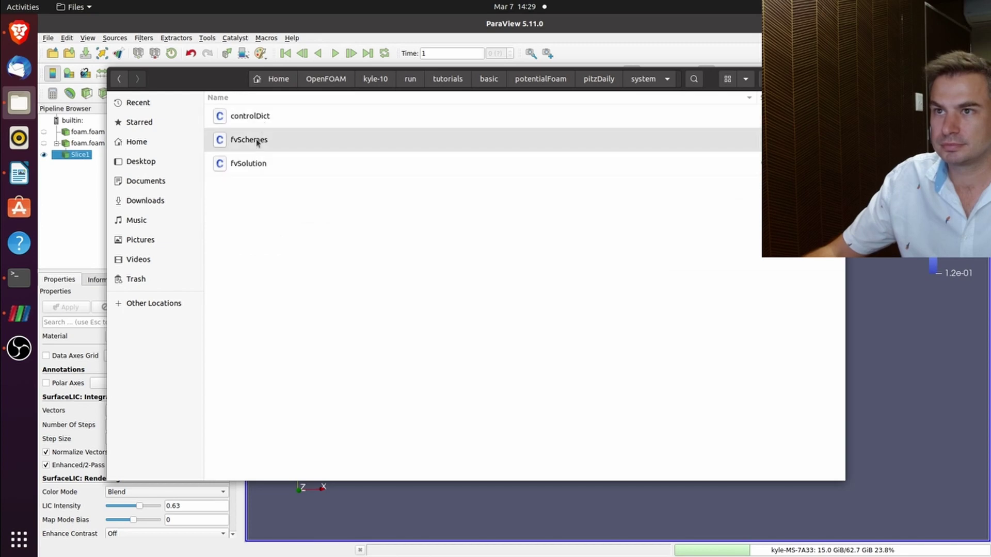
double_click(256, 140)
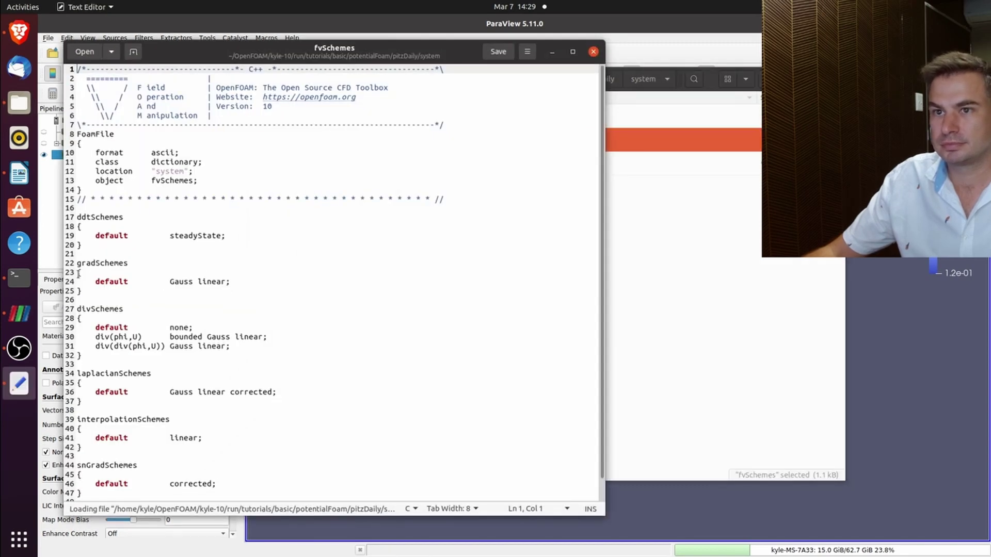
Highlight the gradSchemes Gauss linear line and the div(phi,U) and div(div(phi,U)) entries.
left_click(94, 338)
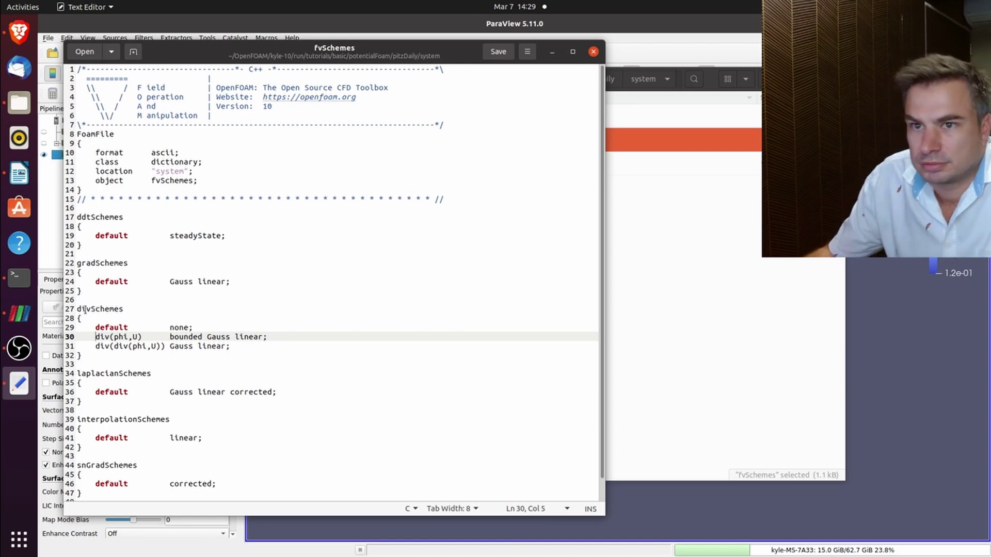
triple_click(109, 282)
left_click(132, 300)
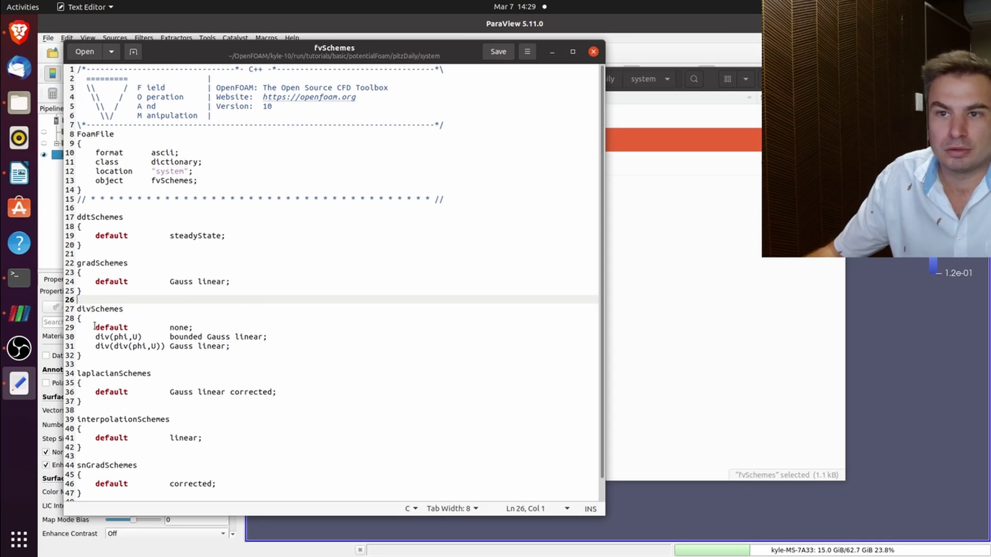
left_click_drag(95, 338, 141, 336)
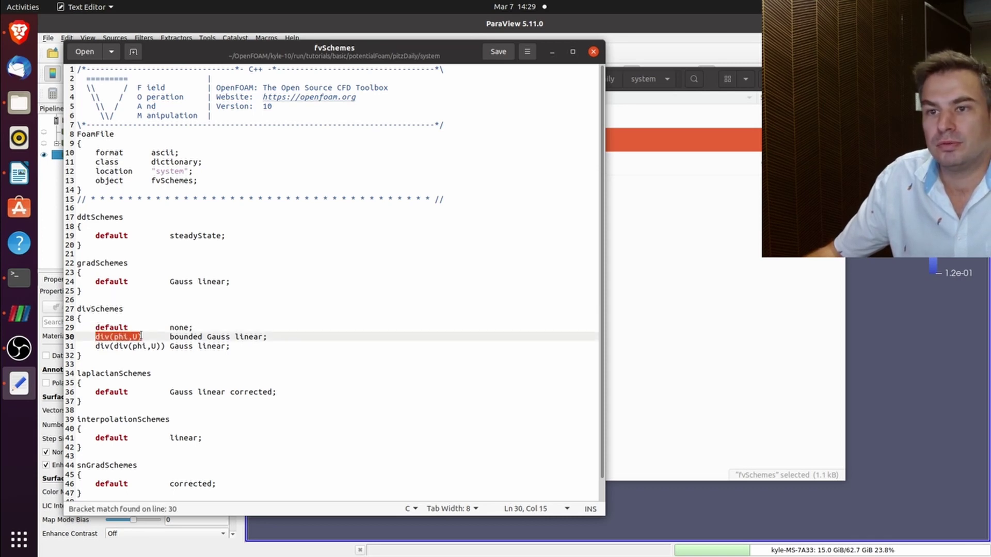
left_click(101, 346)
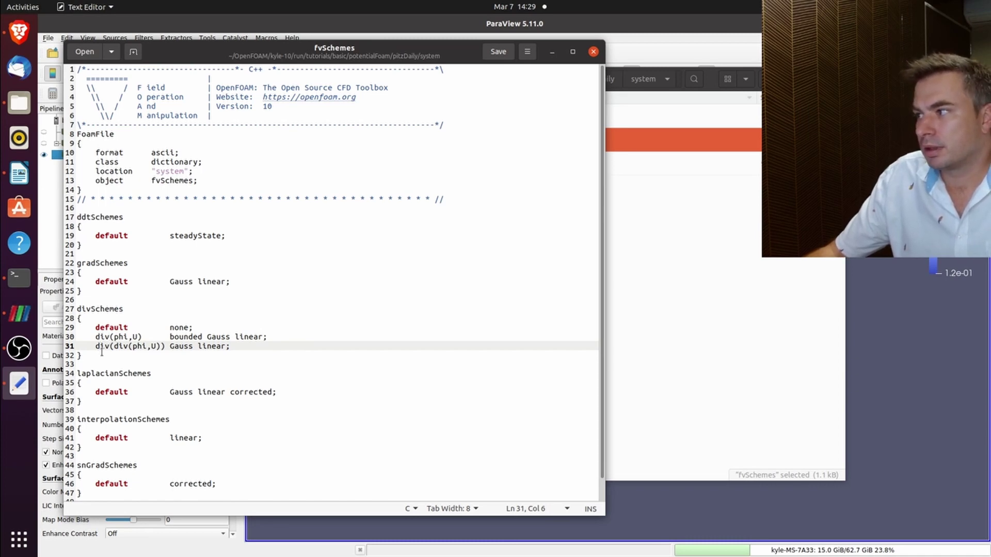
type(")")
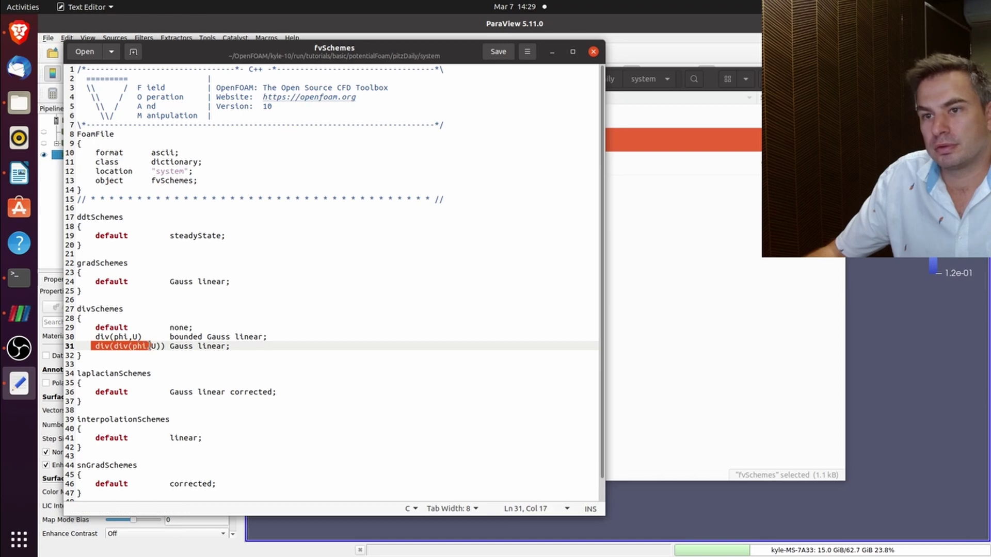
key("Down")
key("Down")
key("Down")
key("Down")
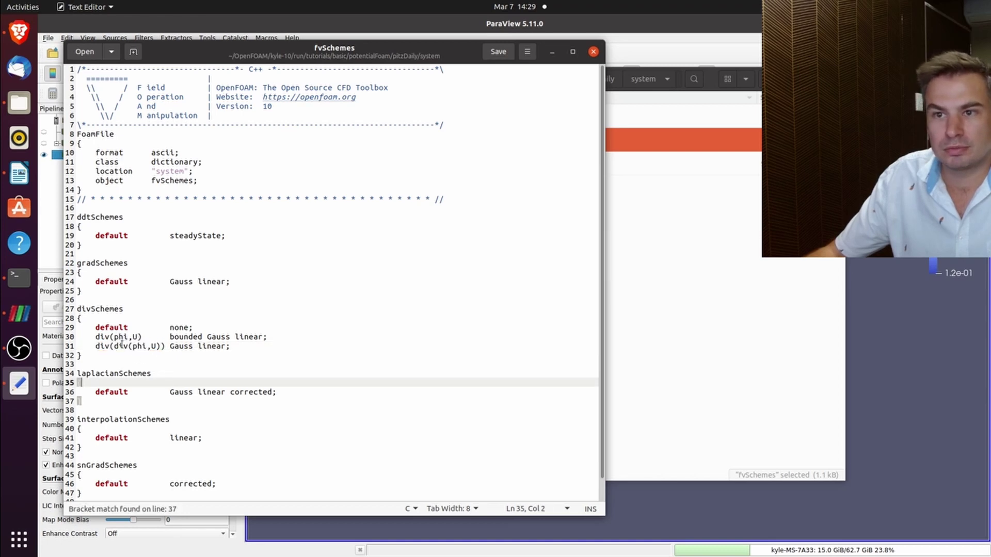
scroll(144, 346, "down", 1)
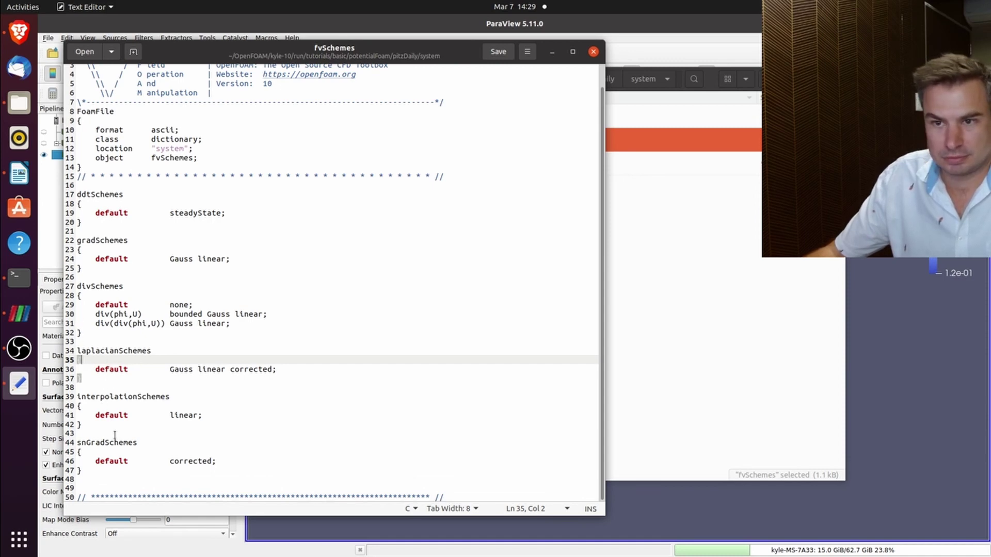
scroll(230, 258, "up", 1)
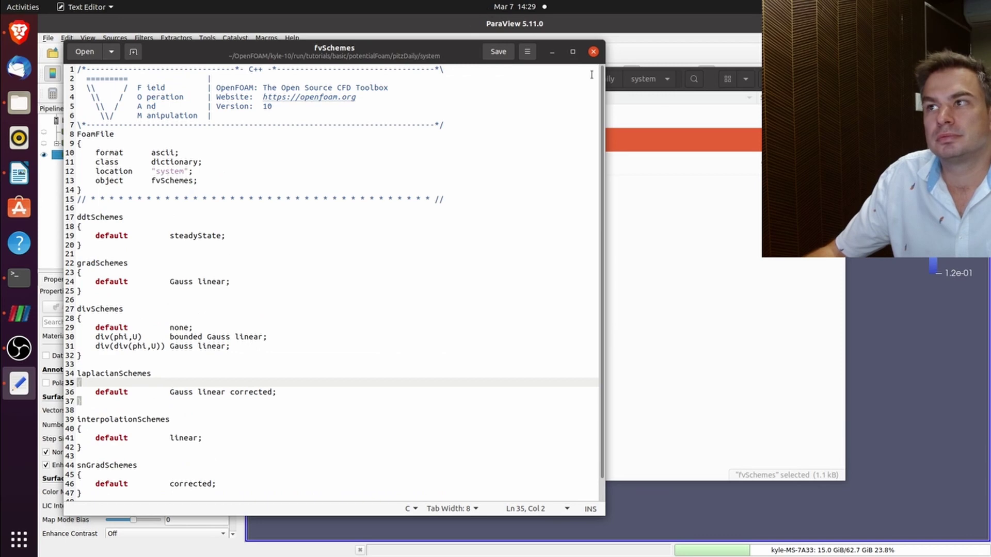
Close fvSchemes, open pitzDaily's fvSolution, and point out the solvers, p and Phi entries.
left_click(593, 51)
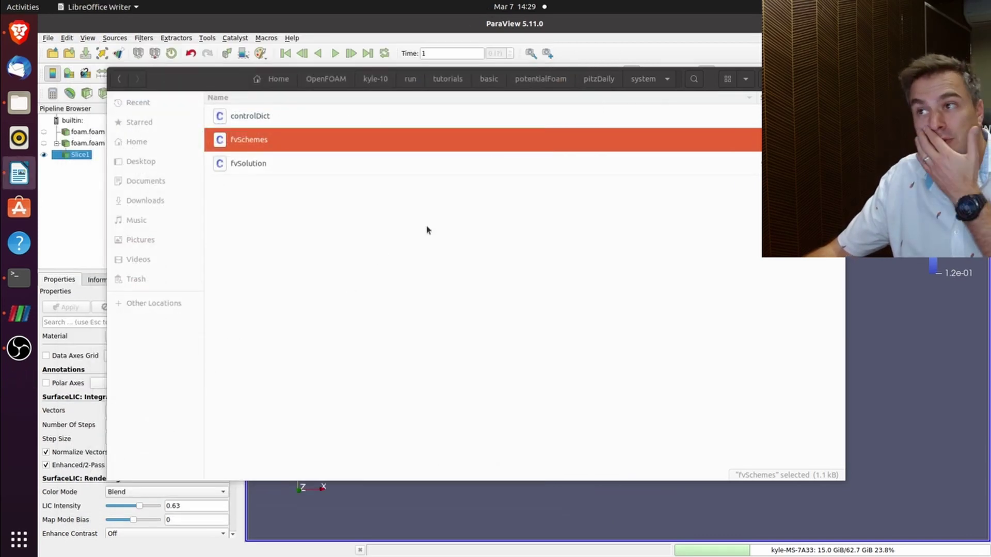
double_click(256, 164)
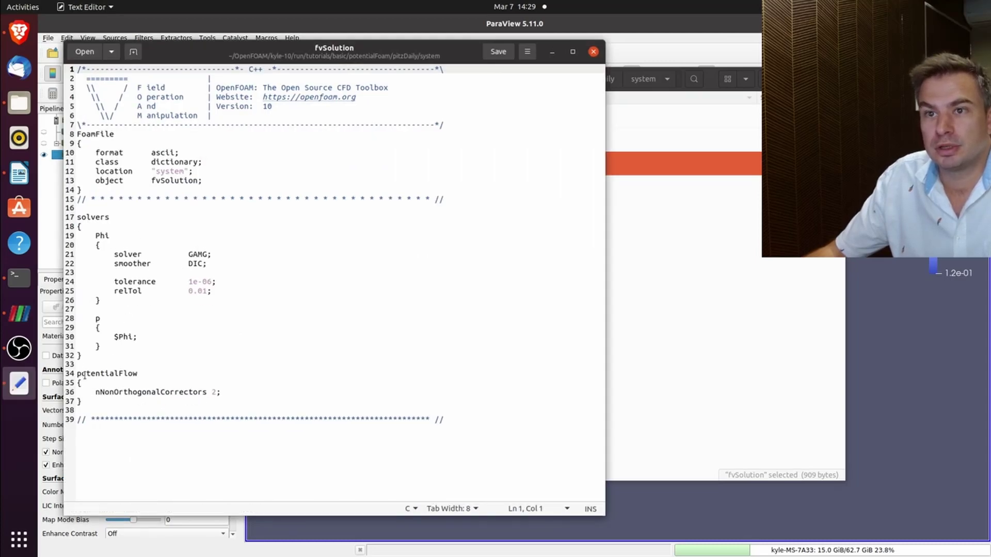
left_click(98, 230)
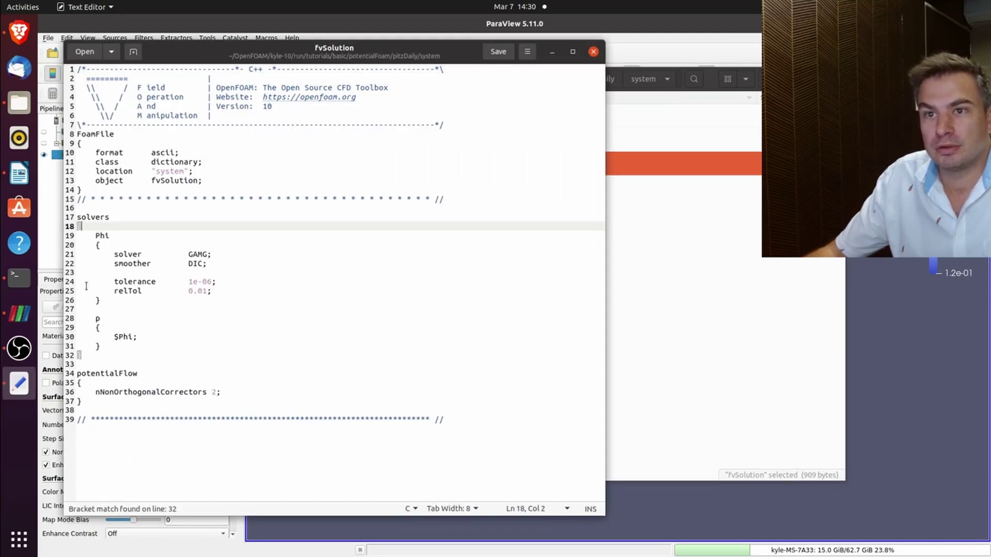
left_click(98, 326)
left_click(102, 243)
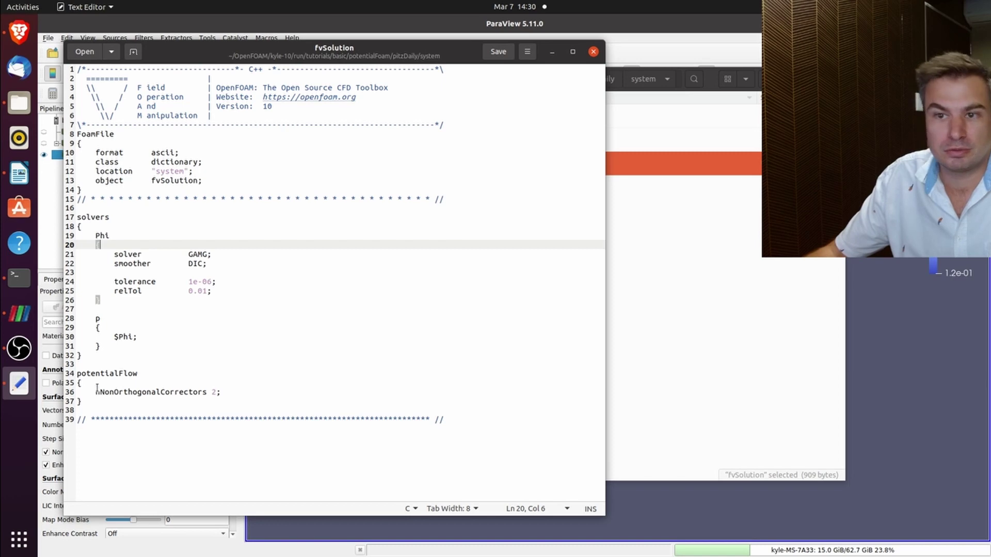
Highlight nNonOrthogonalCorrectors 2 and the GAMG Phi solver settings, then close fvSolution.
left_click_drag(96, 392, 225, 391)
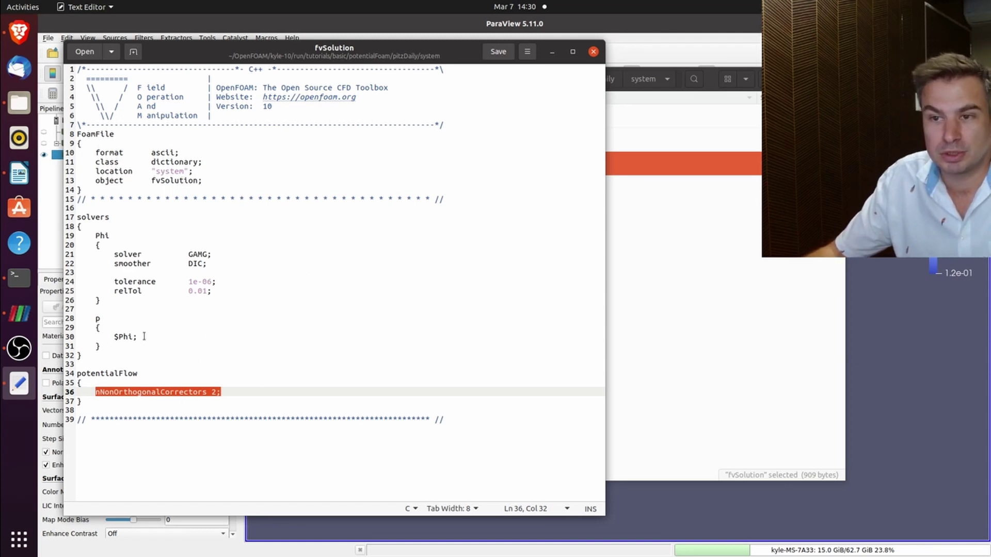
left_click_drag(87, 230, 246, 291)
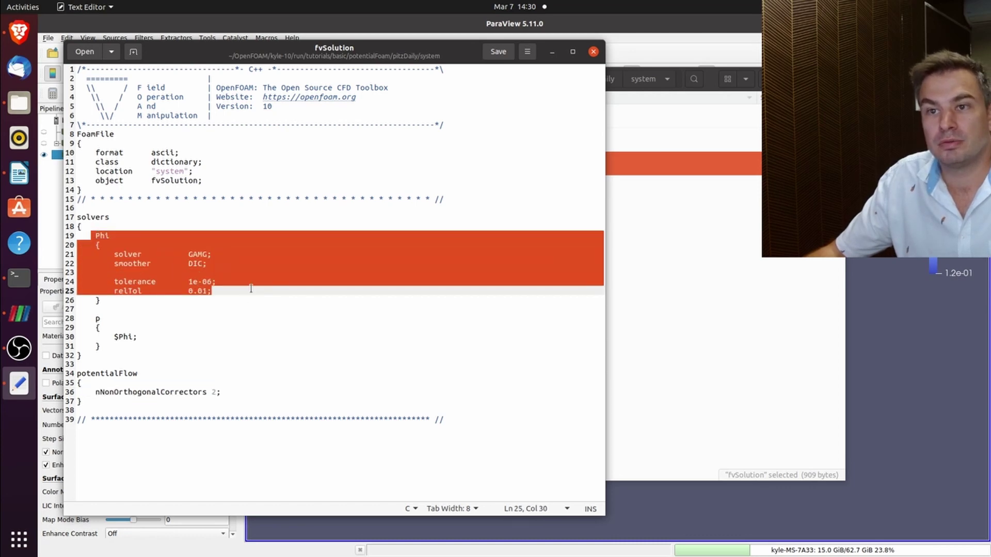
left_click(253, 299)
left_click(593, 51)
left_click(480, 361)
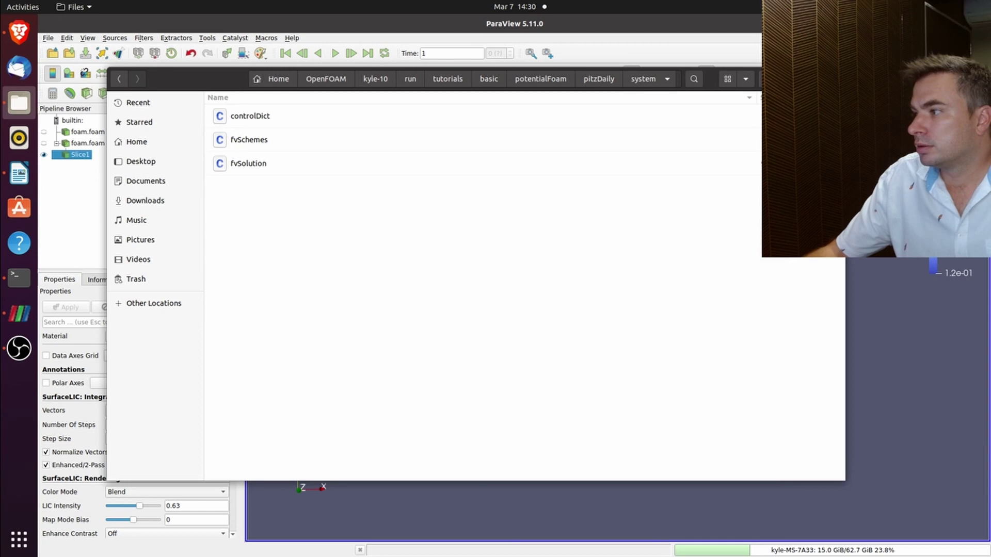
Return from pitzDaily/system to the potentialFoam folder and reposition the Files window.
left_click(602, 79)
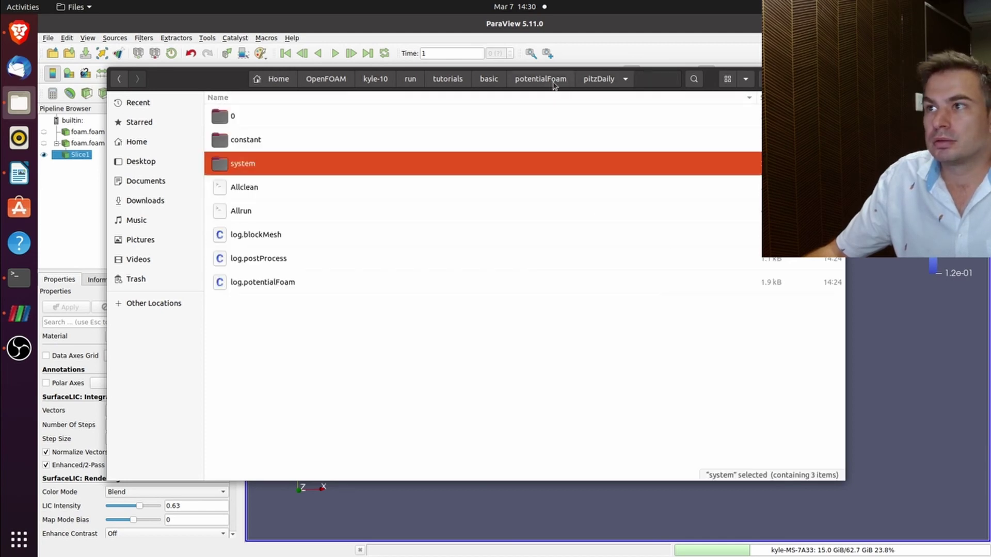
left_click(553, 85)
left_click(507, 295)
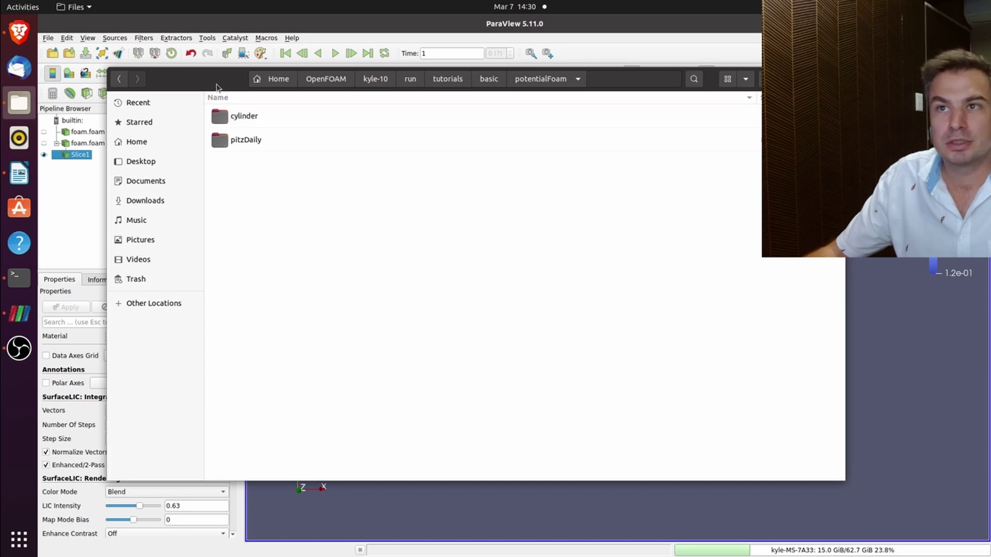
left_click_drag(216, 84, 239, 102)
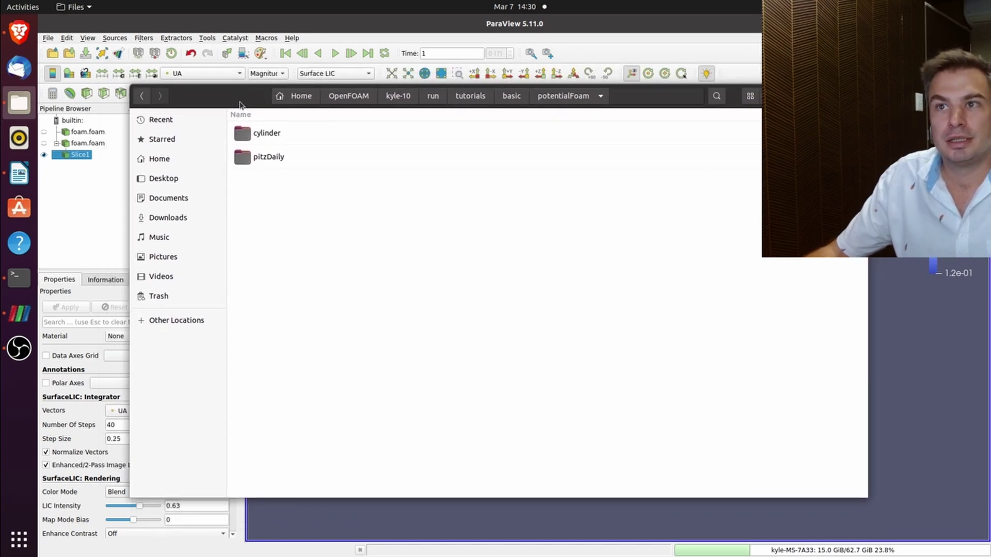
left_click_drag(239, 103, 232, 113)
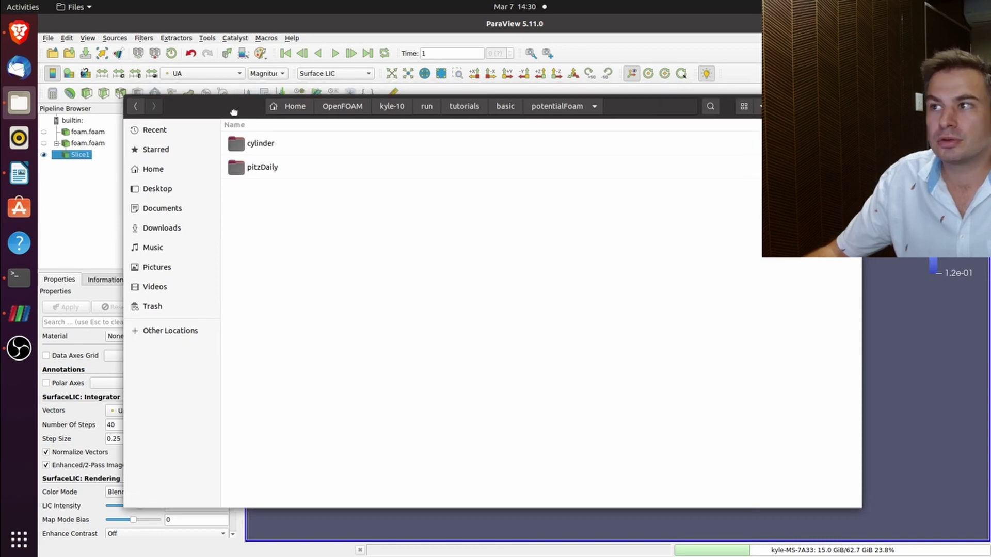